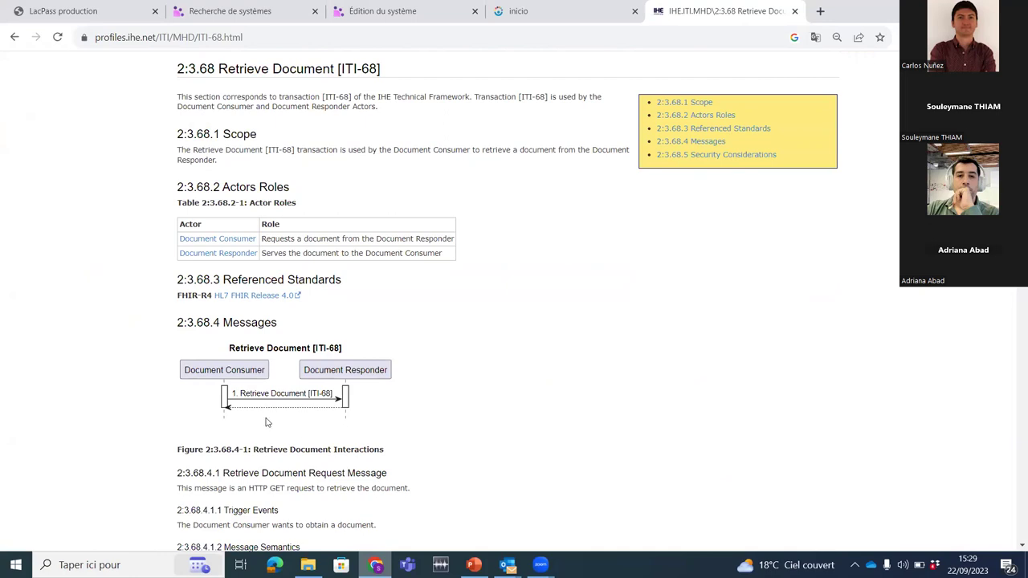
- Highlight the Retrieve Document [ITI-68] message between Document Consumer and Document Responder in the sequence diagram
left_click_drag(230, 397, 333, 393)
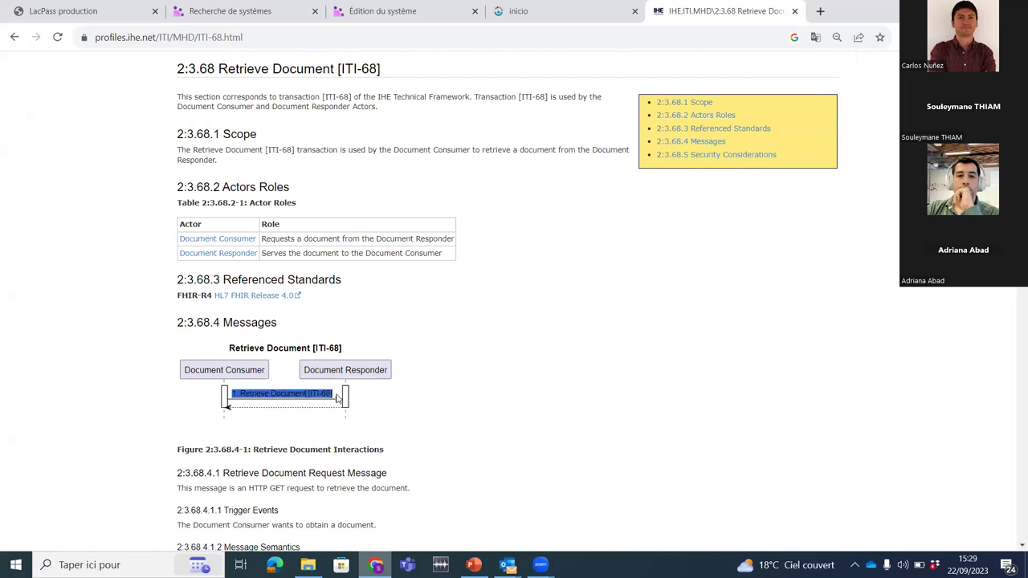
left_click(401, 399)
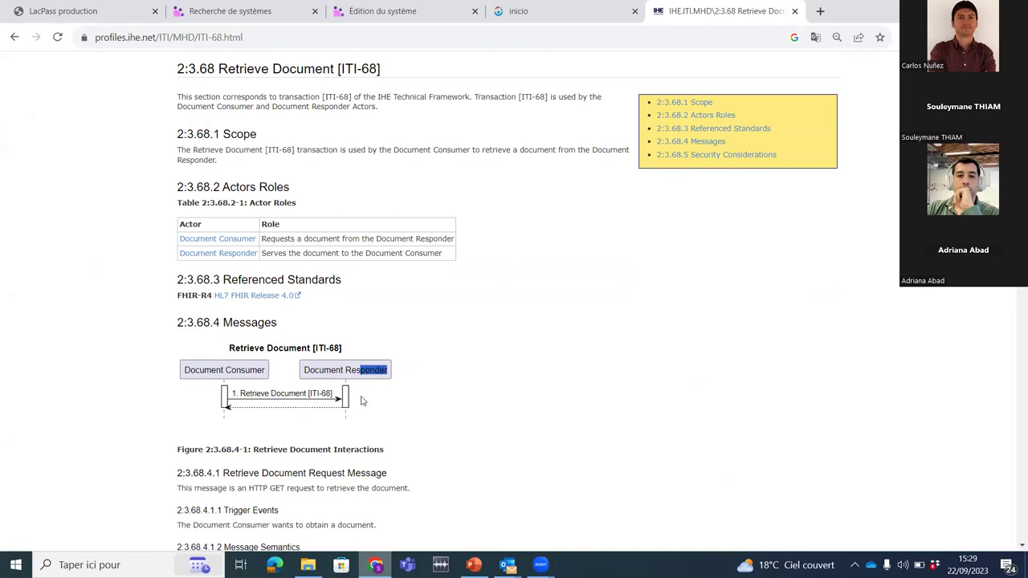
scroll(45, 213, "up", 2)
- Return to the MHD guide home, open the Find Document References [ITI-67] transaction and view its message diagram
left_click(14, 37)
left_click(296, 317)
scroll(325, 332, "down", 3)
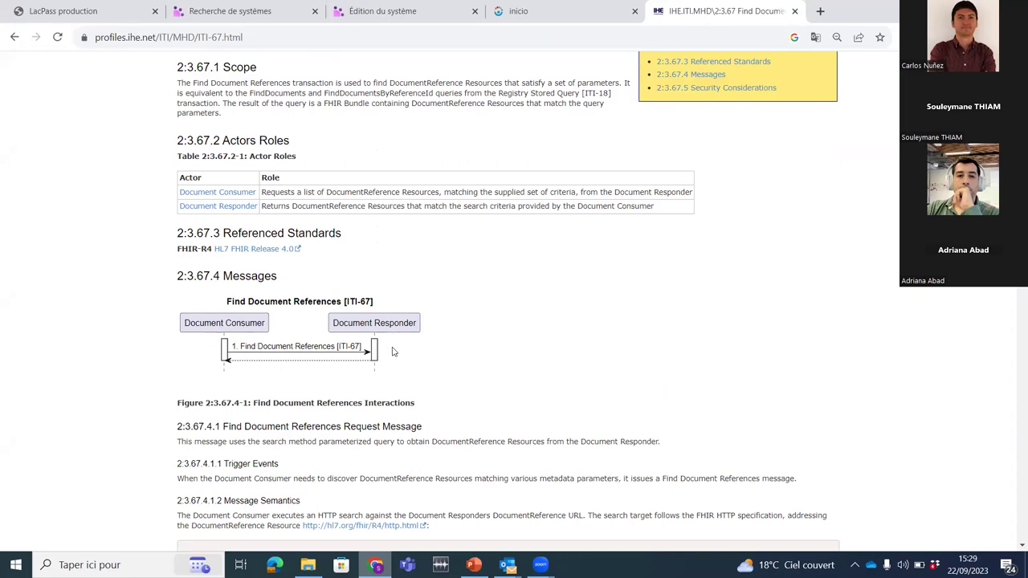
- Open the Provide Document Bundle [ITI-65] transaction from the MHD guide home and point out the published documents and Document Recipient in its diagram
left_click(12, 40)
left_click(304, 291)
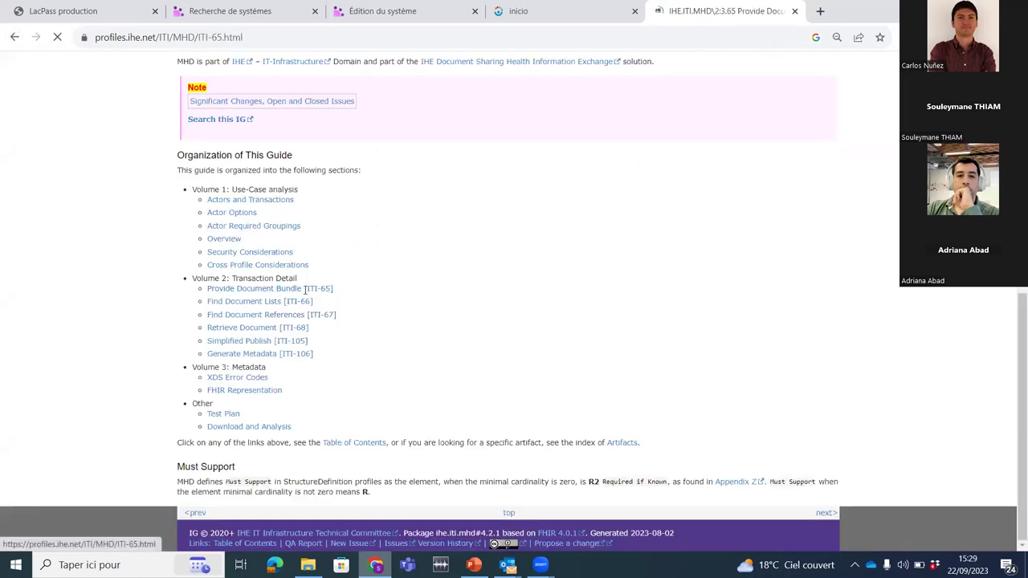
scroll(436, 289, "down", 3)
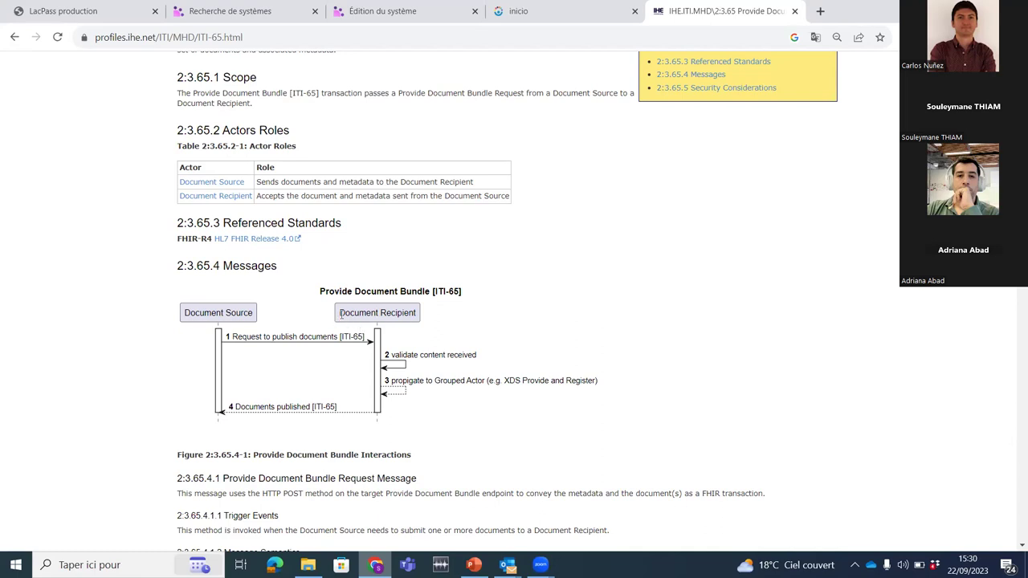
left_click_drag(412, 422, 218, 412)
left_click_drag(330, 321, 343, 313)
left_click(439, 325)
- Reopen Find Document References [ITI-67] from the MHD guide home to view its actors and diagram, and return to the home page
left_click(15, 37)
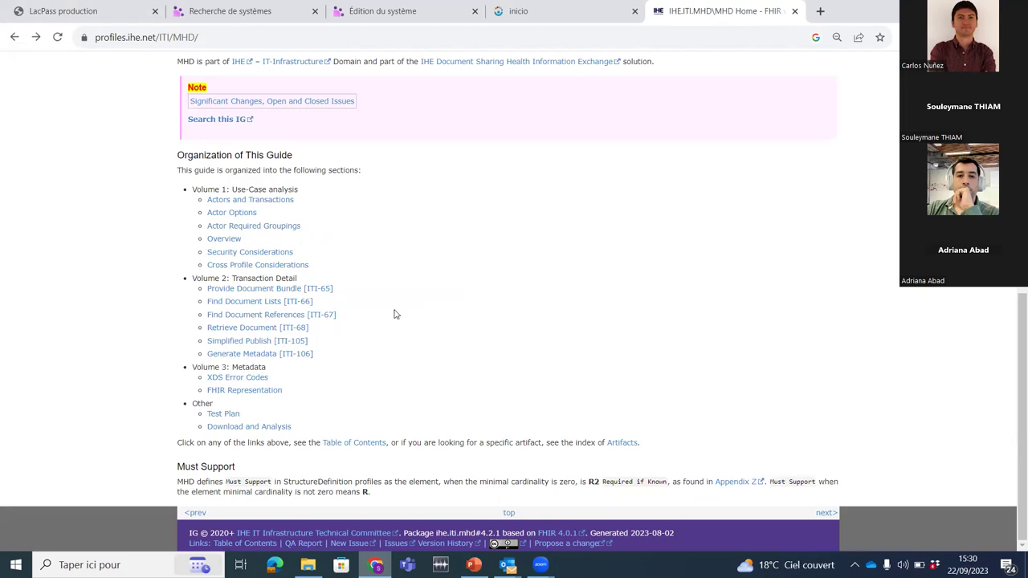
left_click(309, 319)
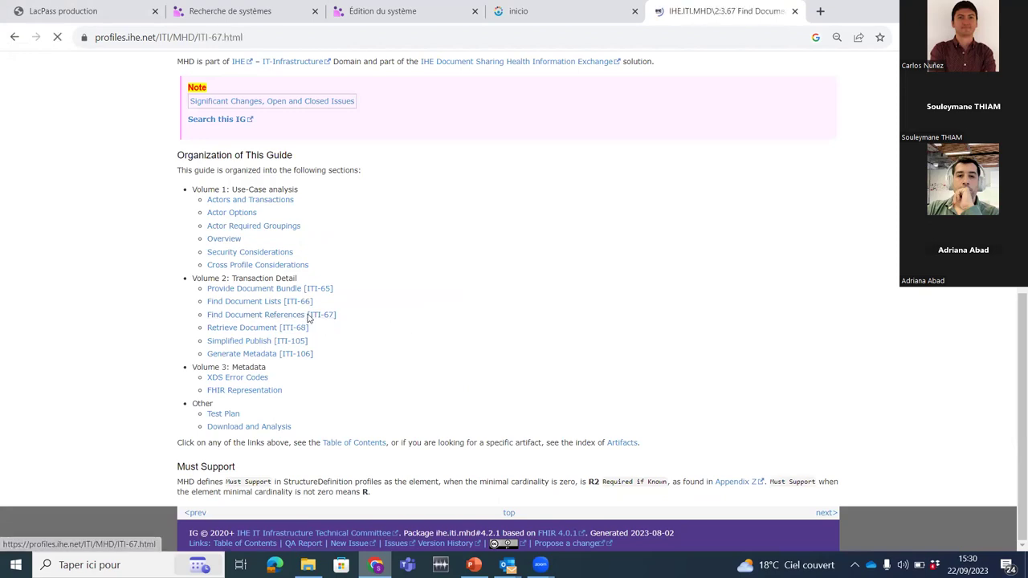
scroll(103, 144, "down", 2)
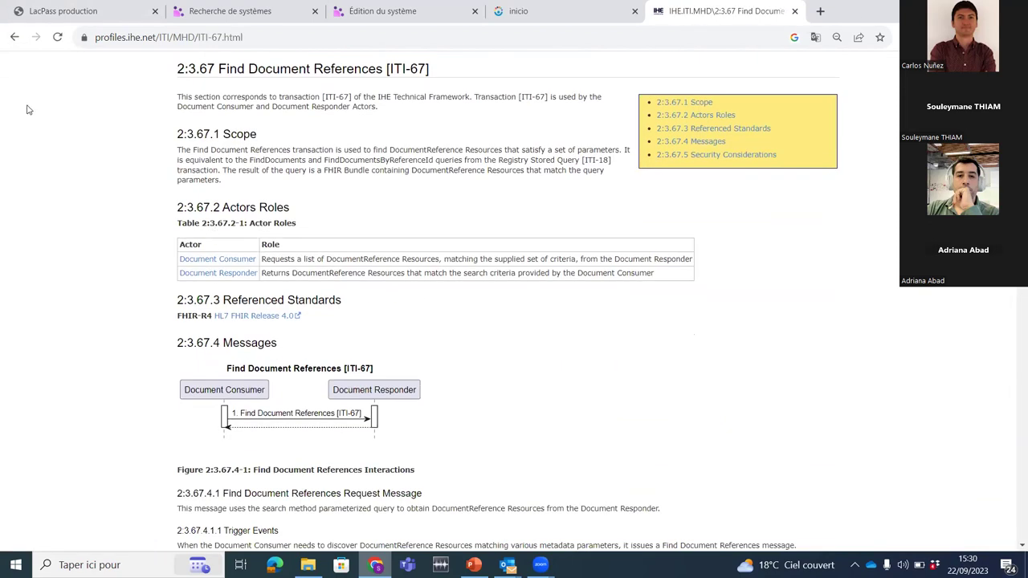
left_click(14, 37)
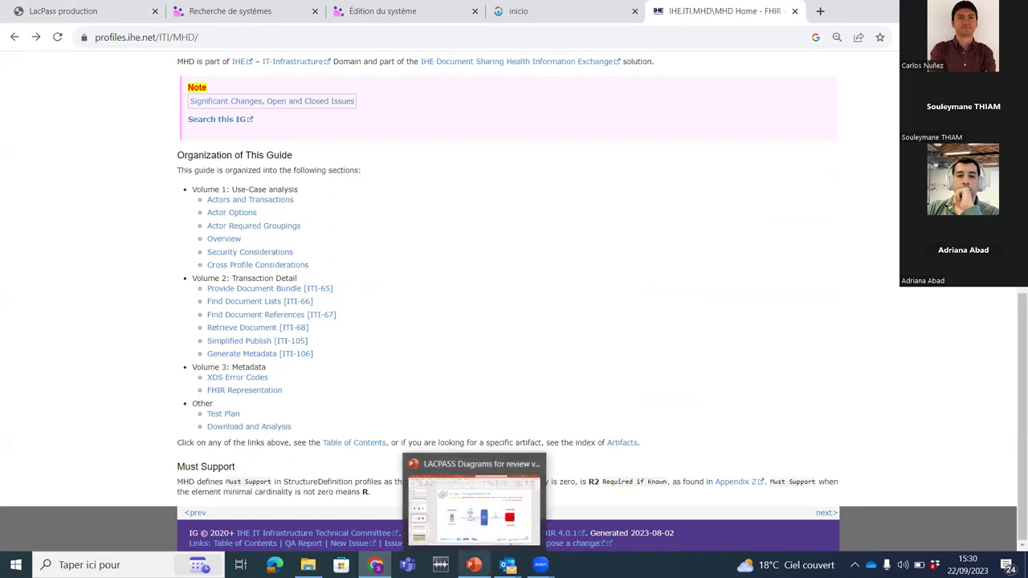
- Check the ITI-65 slide of the LACPASS diagrams in PowerPoint and switch back to the maximized browser's Gazelle system editing page
left_click(474, 565)
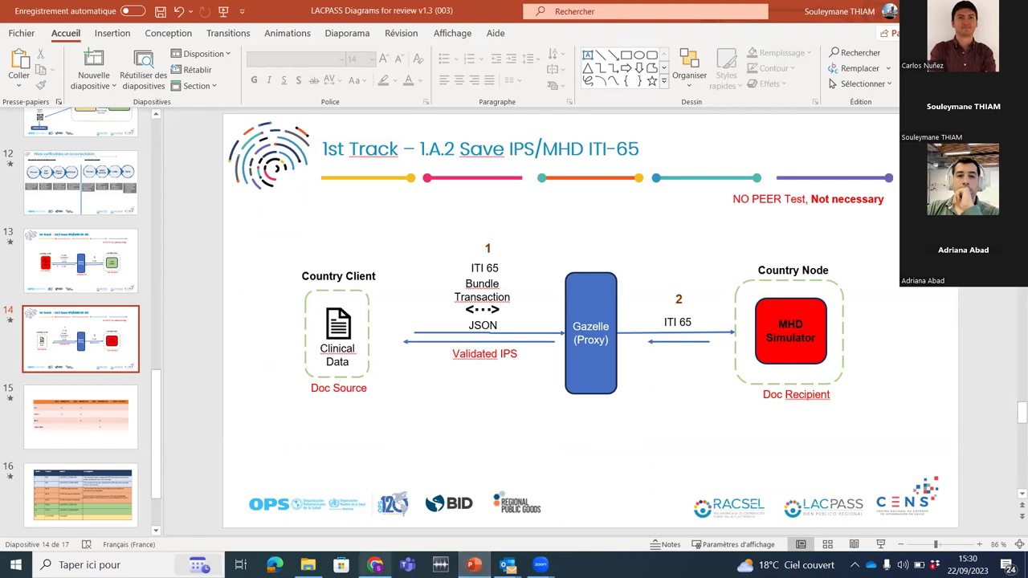
left_click(374, 564)
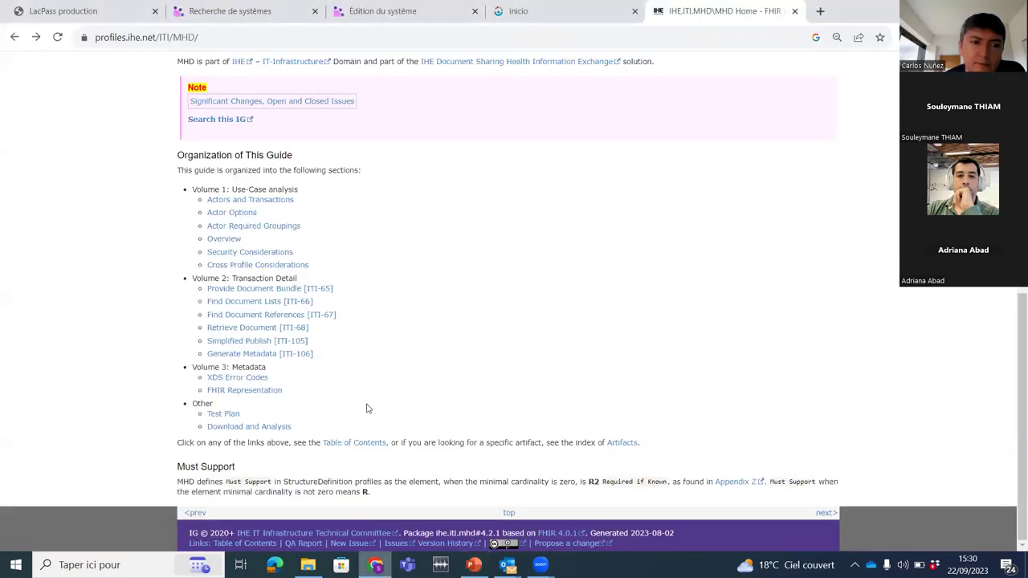
double_click(885, 10)
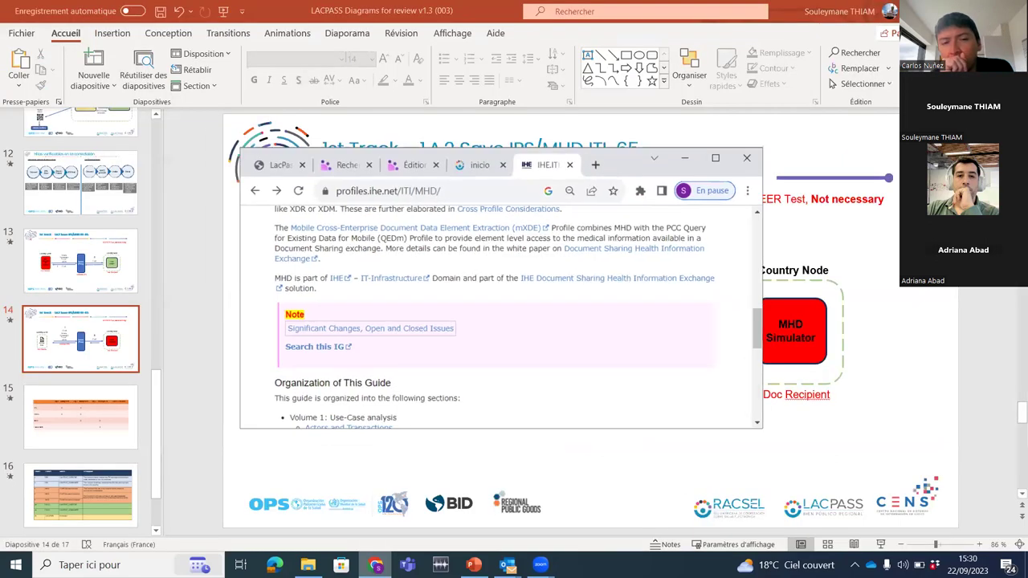
left_click(417, 169)
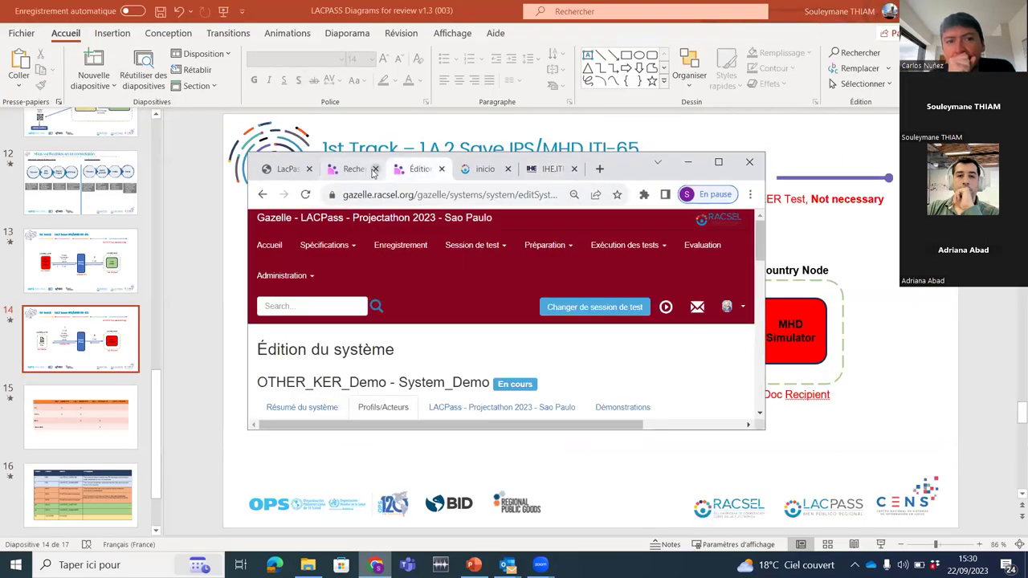
left_click(715, 161)
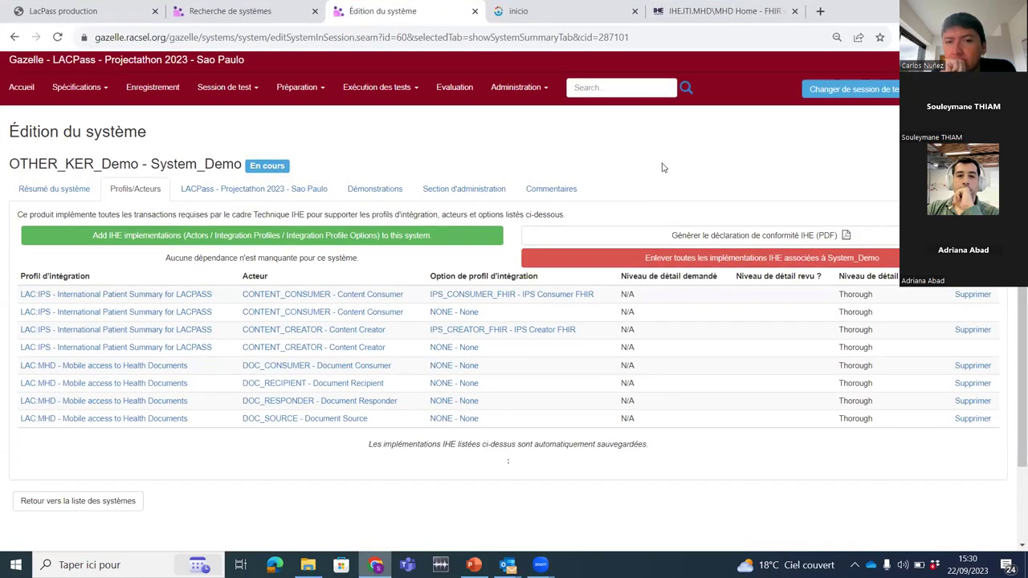
- Review the Mobile access to Health Documents actors offered when adding IHE implementations to System_Demo
left_click(209, 235)
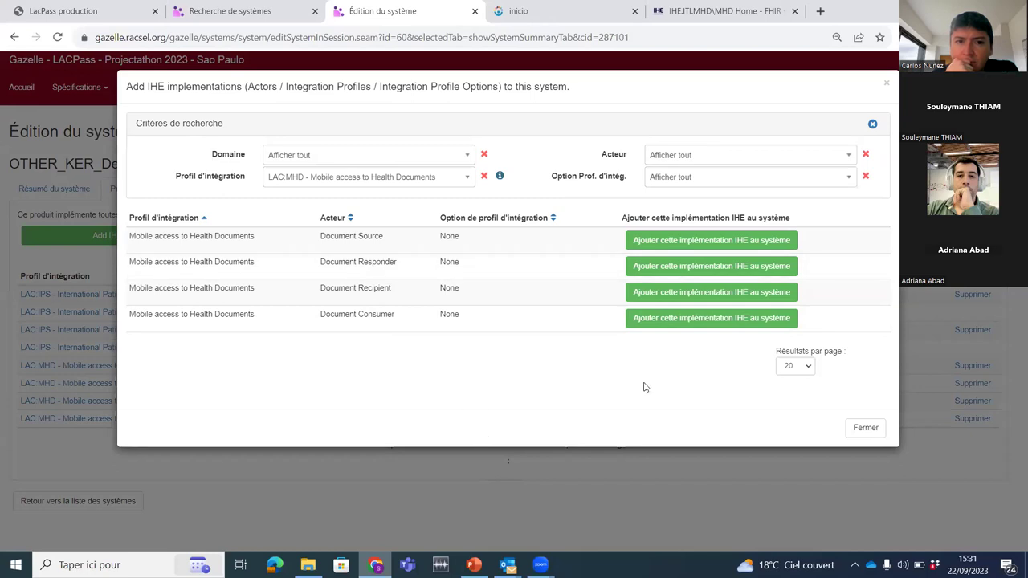
left_click(857, 428)
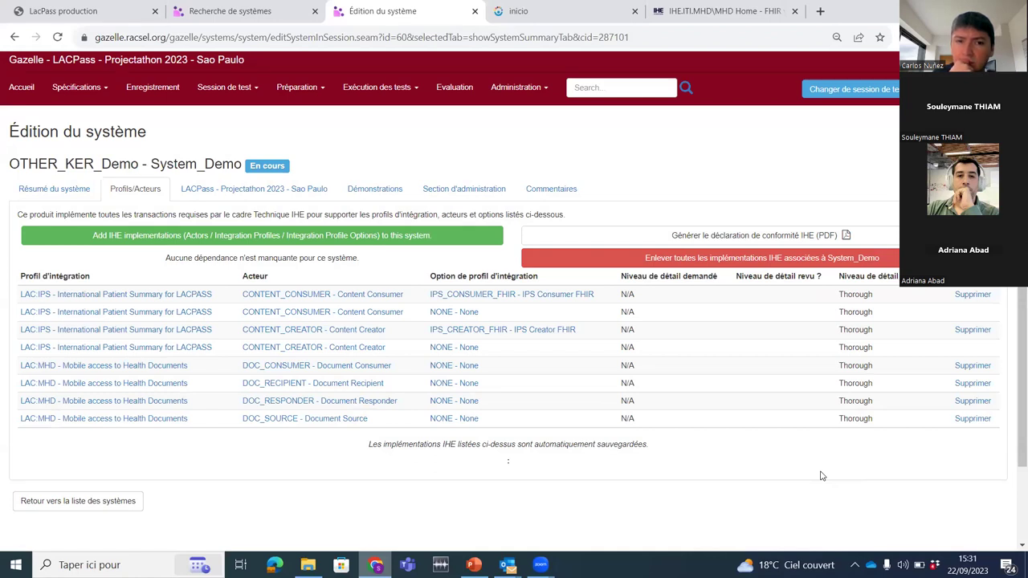
left_click(461, 237)
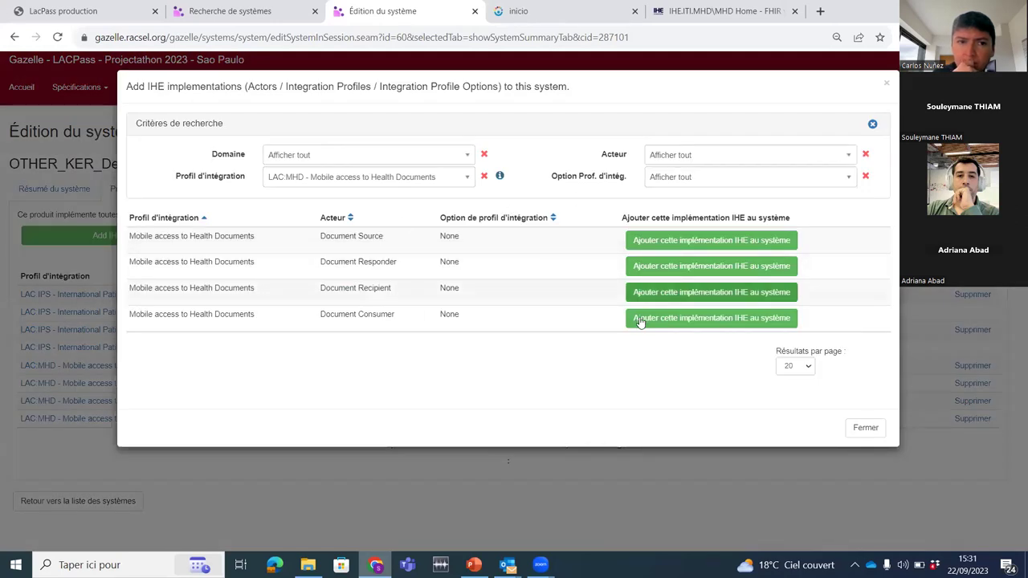
left_click(865, 428)
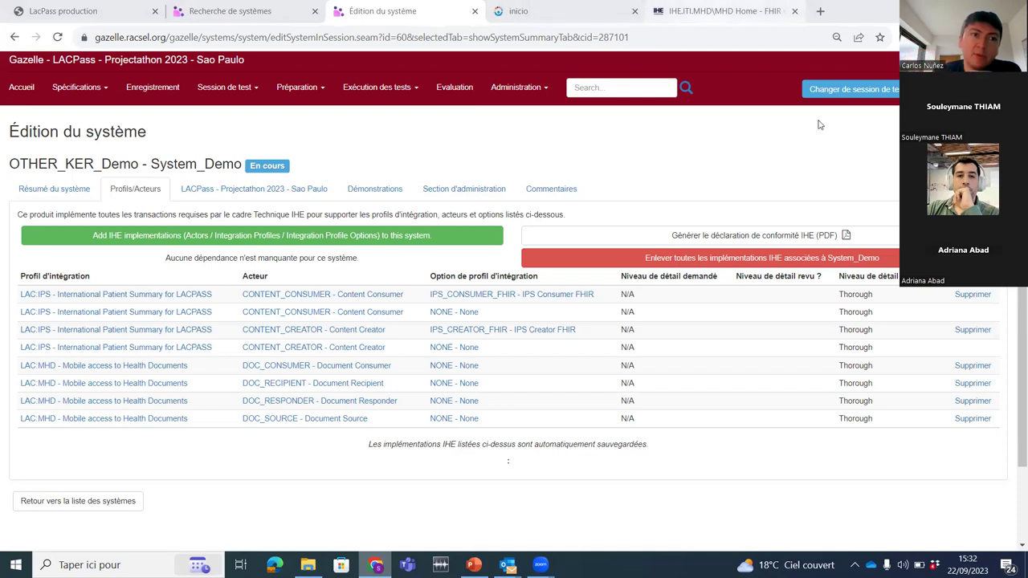
left_click(274, 237)
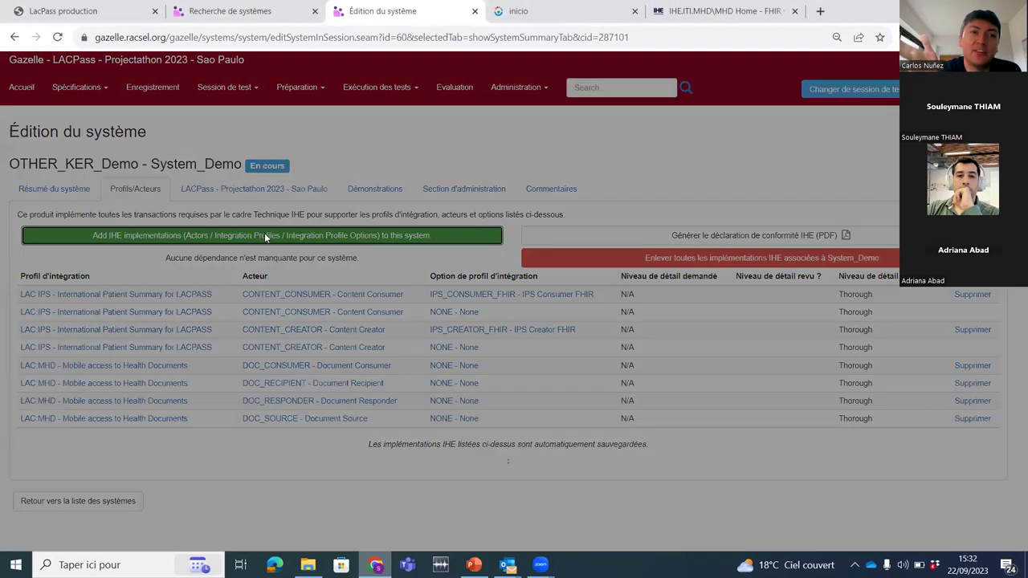
- Open Provide Document Bundle [ITI-65] in the MHD guide and highlight the Document Source and Document Recipient actors in its message diagram
left_click(725, 13)
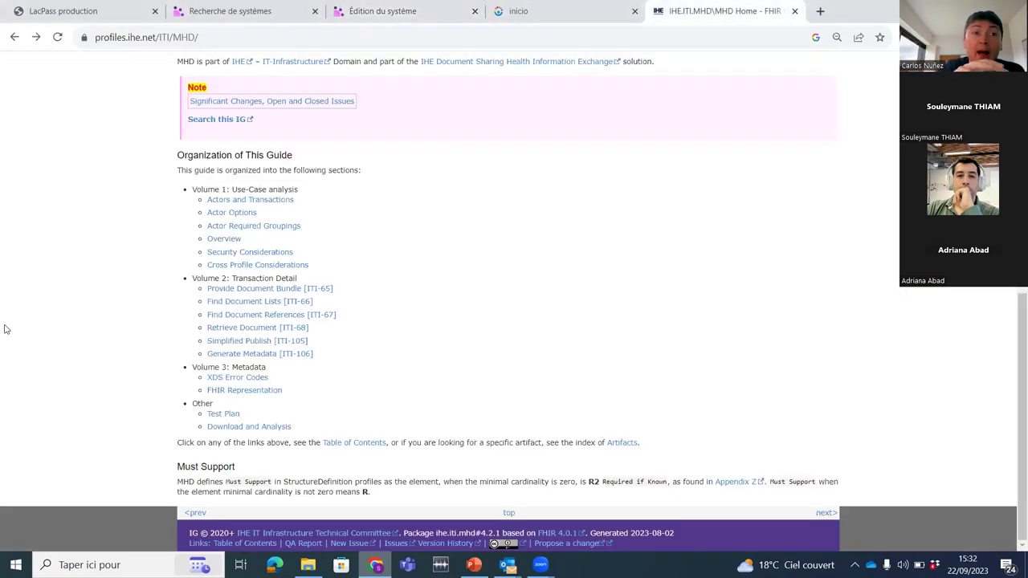
left_click(297, 289)
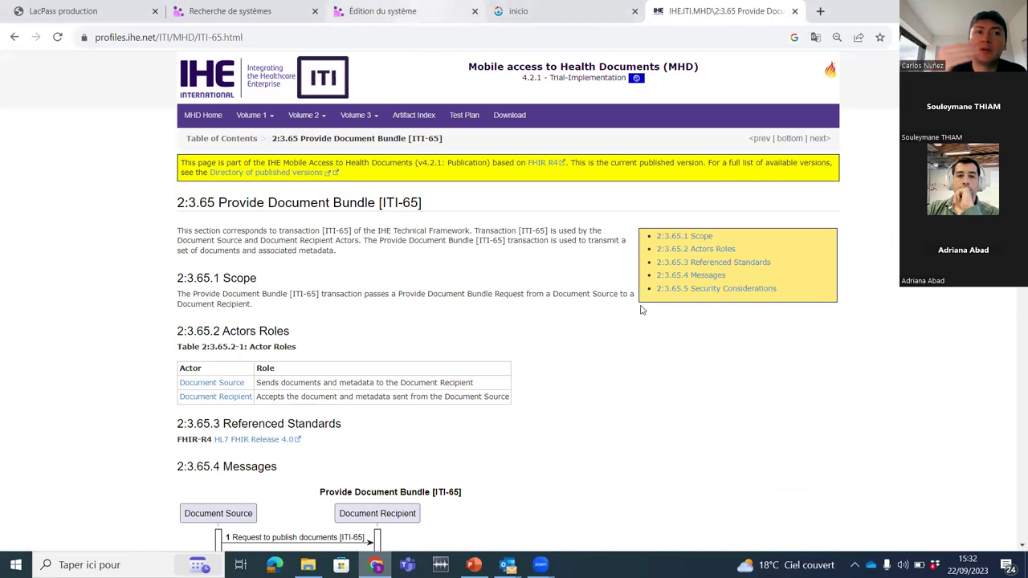
scroll(641, 310, "down", 2)
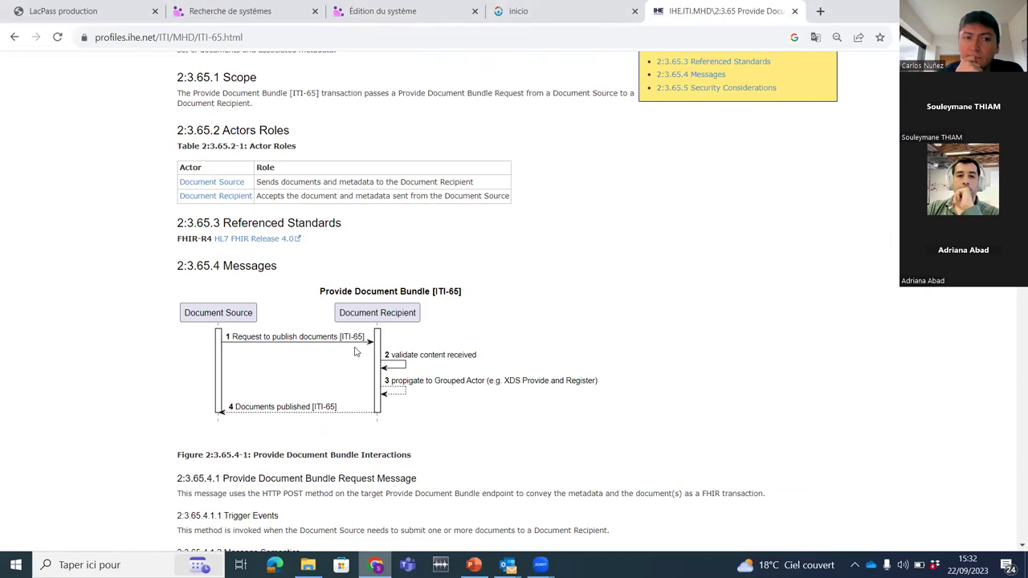
left_click_drag(166, 326, 259, 320)
left_click(259, 320)
left_click_drag(169, 323, 259, 319)
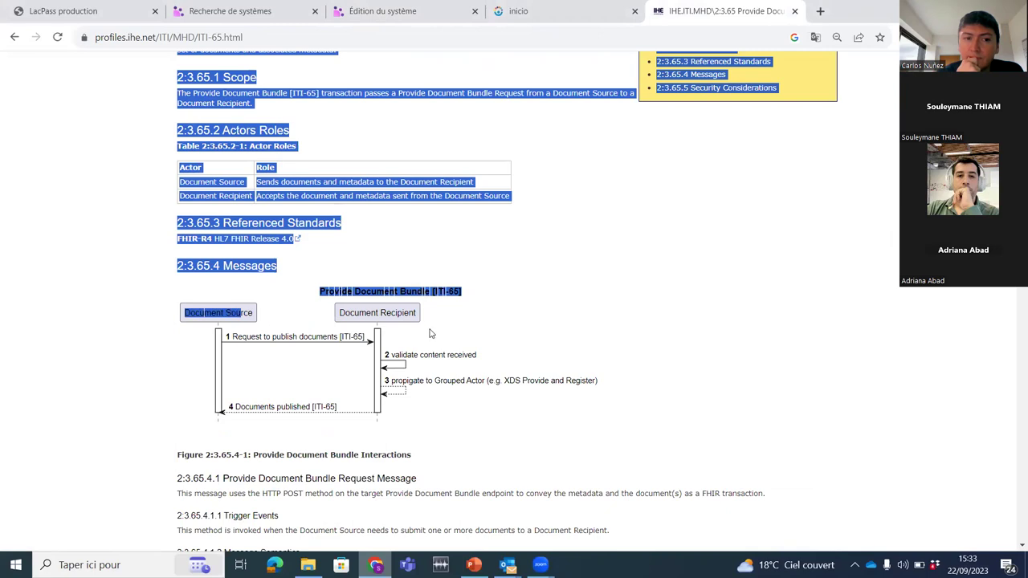
left_click_drag(434, 330, 385, 325)
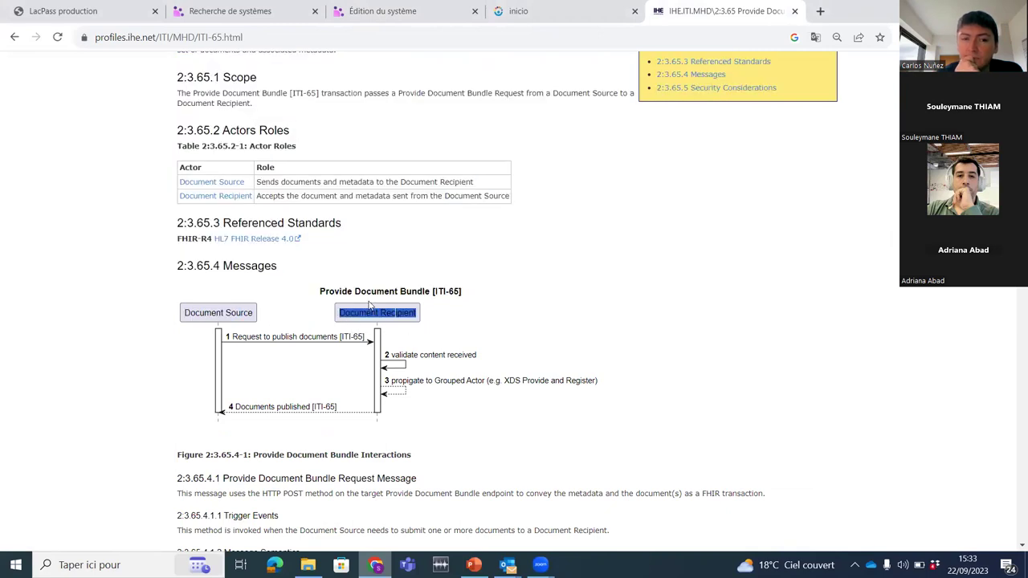
left_click(459, 306)
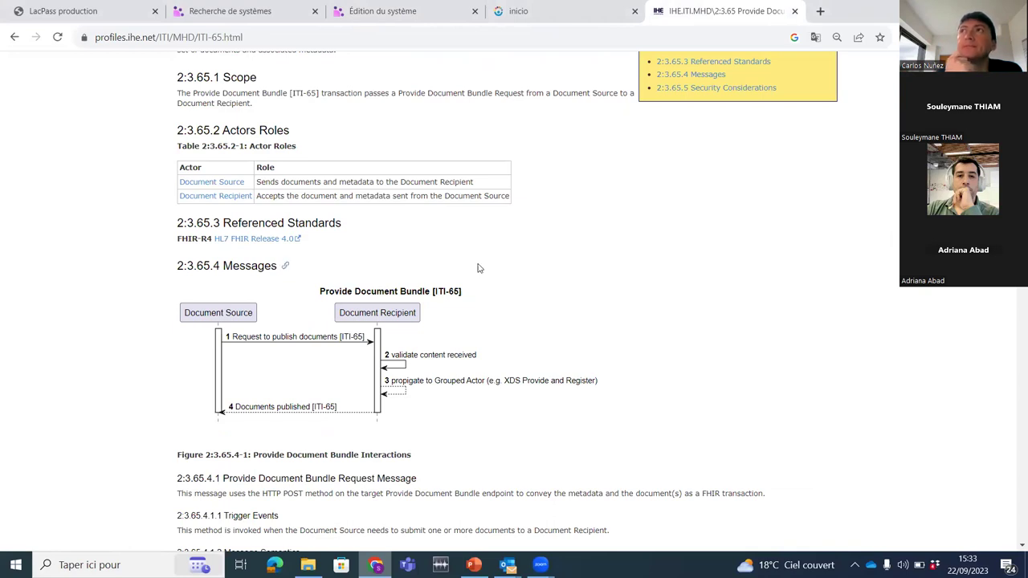
- Point out the [ITI-65] label in the diagram title, the Document Recipient and the Document Source
left_click_drag(486, 290, 428, 292)
left_click(471, 302)
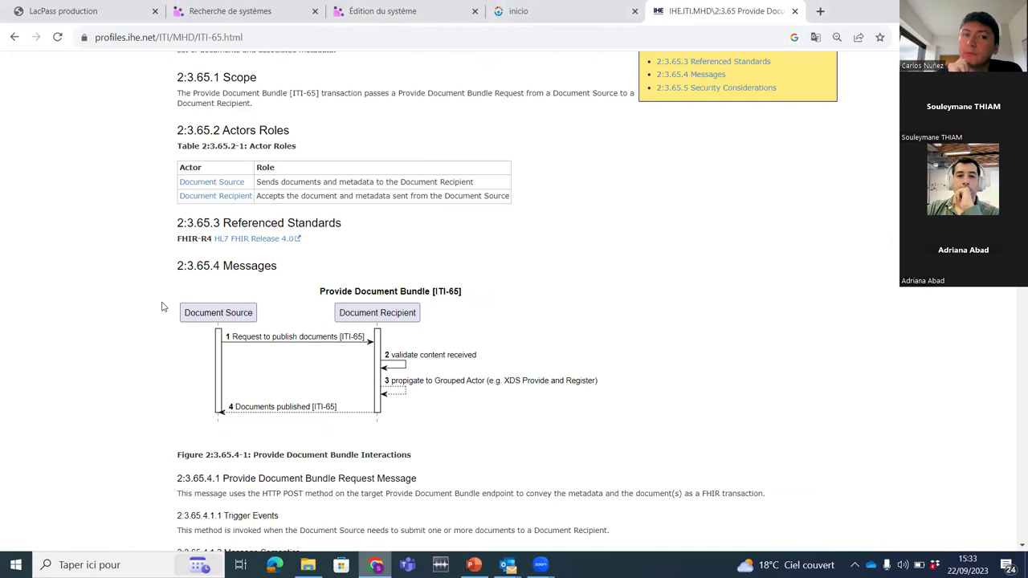
left_click_drag(343, 317, 418, 320)
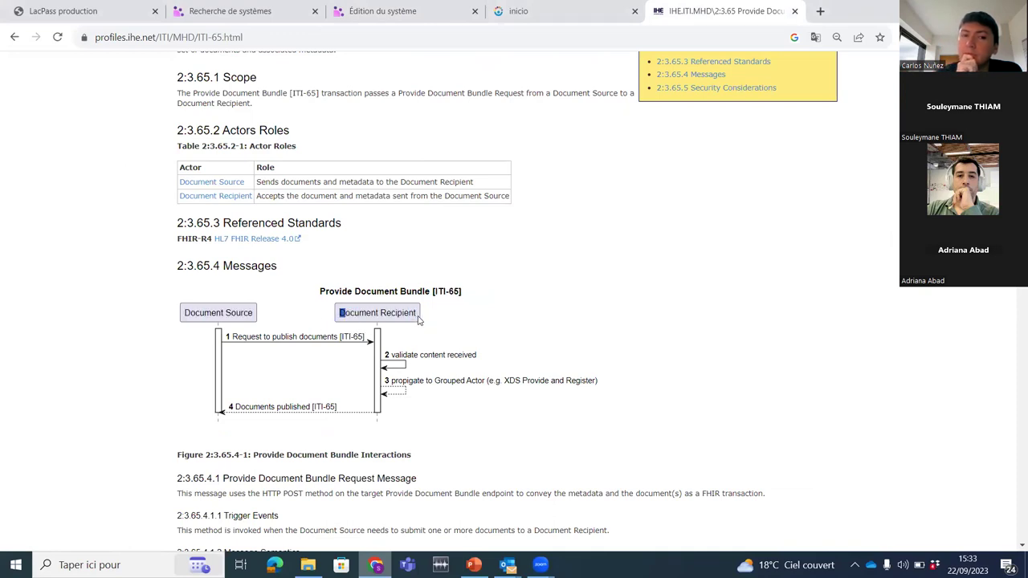
left_click(273, 325)
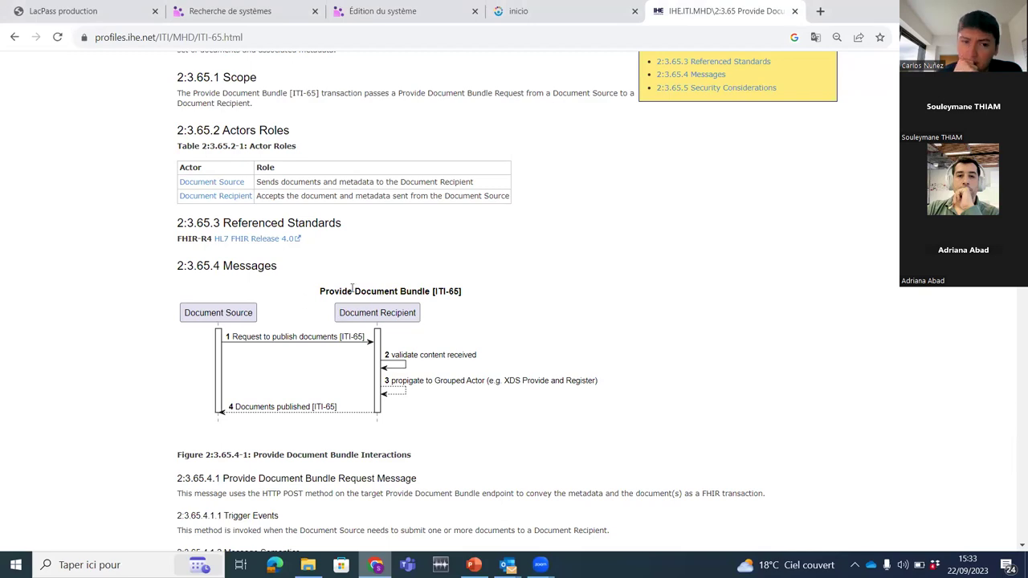
left_click_drag(166, 319, 281, 318)
left_click(281, 319)
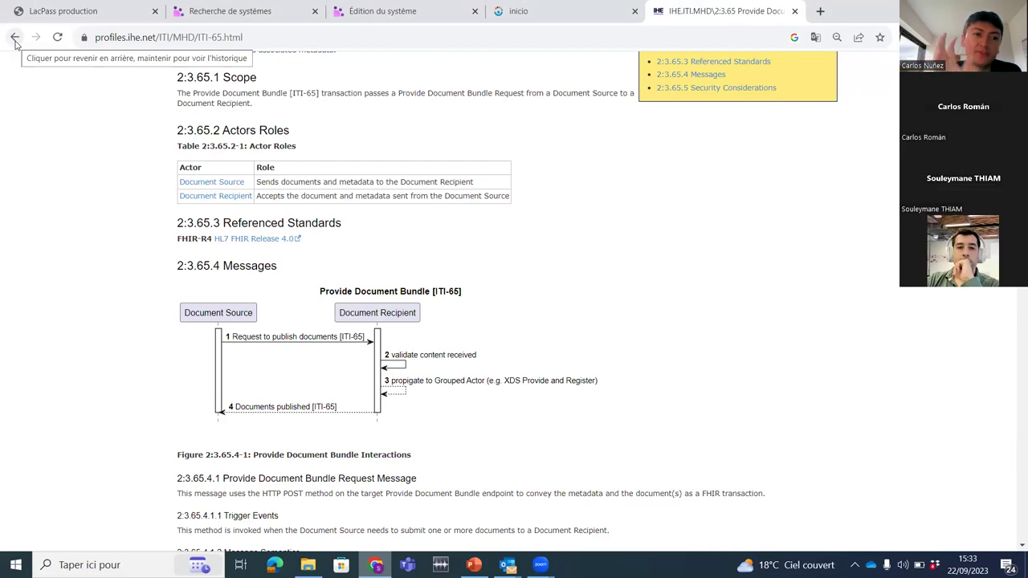
- Open the Find Document References [ITI-67] transaction from the MHD guide home and highlight the Document Consumer in its message diagram
left_click(14, 39)
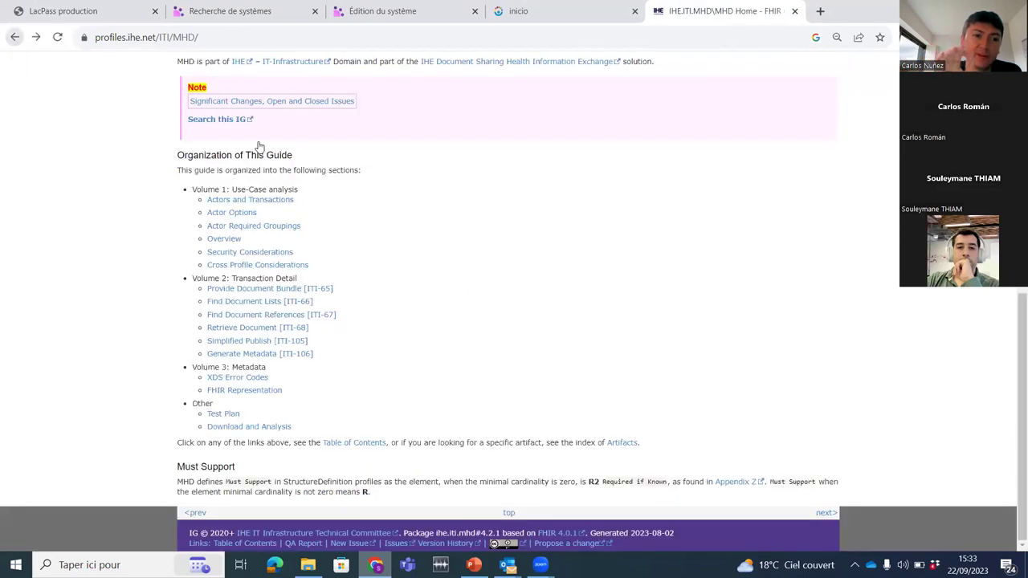
left_click(286, 315)
scroll(182, 251, "down", 4)
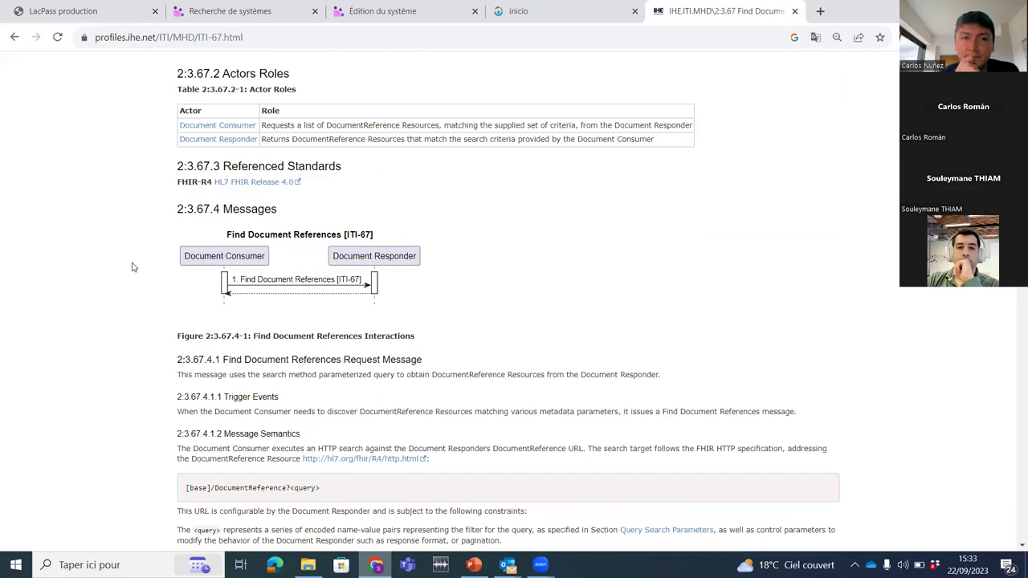
left_click_drag(169, 262, 295, 259)
left_click(474, 278)
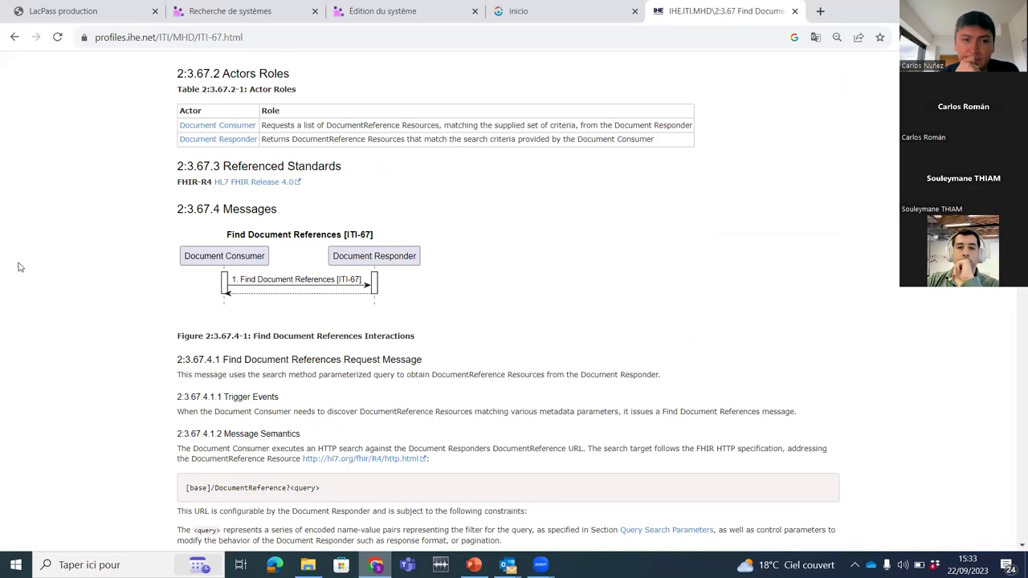
- Highlight the Document Consumer again and the Document Responder in the Find Document References diagram
left_click_drag(161, 301, 217, 289)
left_click(159, 297)
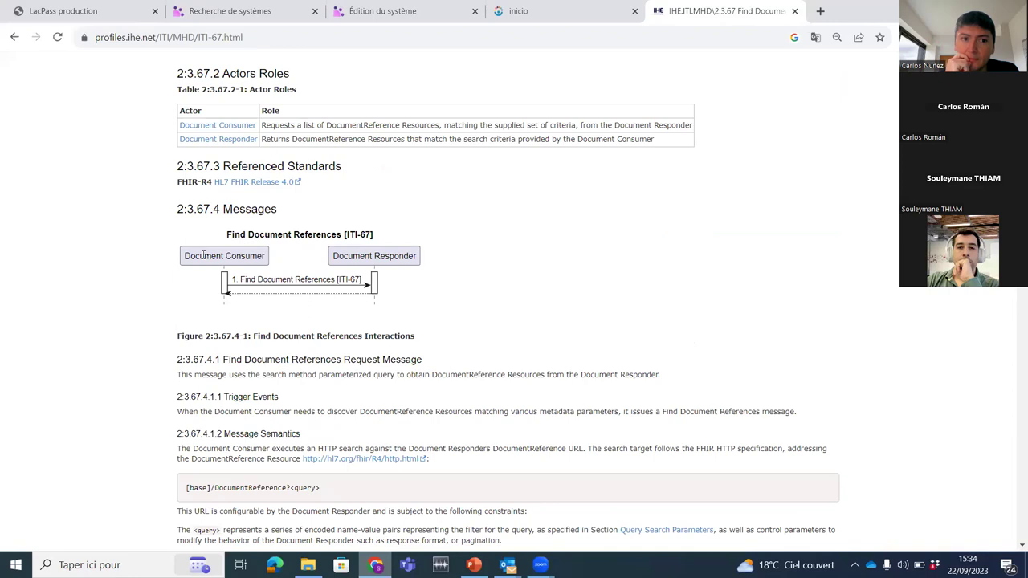
left_click_drag(164, 265, 297, 265)
left_click(309, 259)
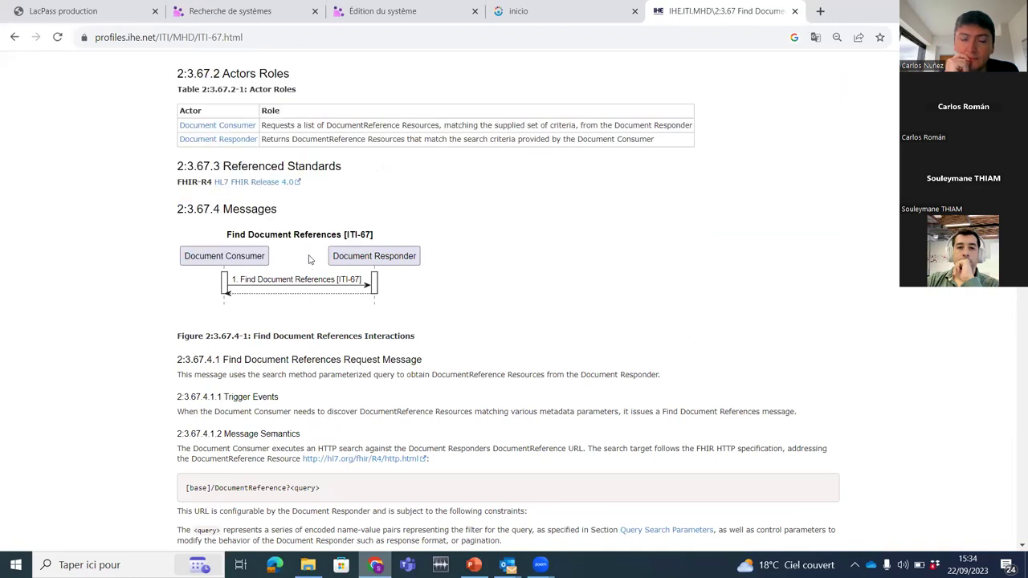
left_click_drag(418, 257, 332, 257)
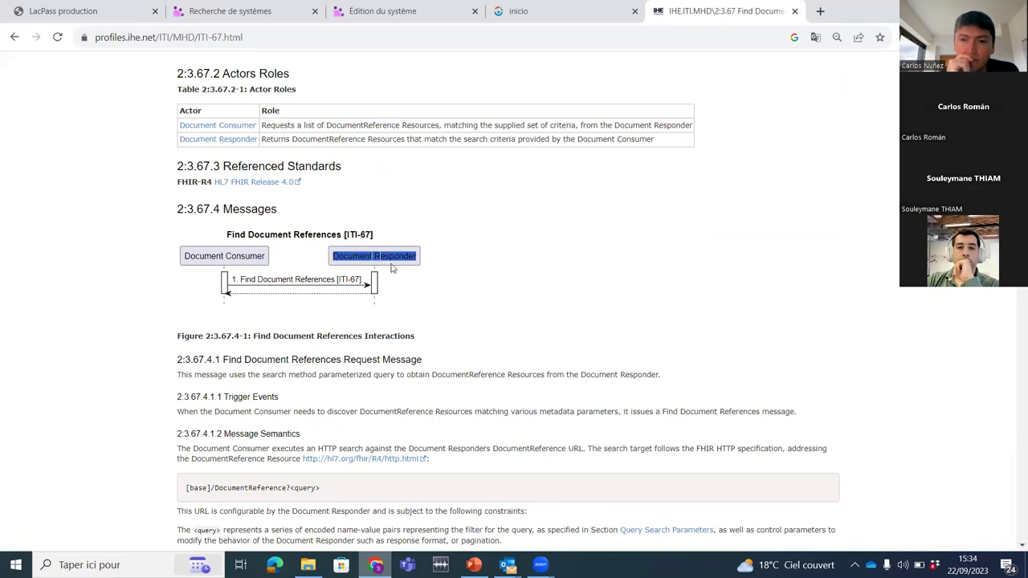
- Highlight the Document Consumer, the Document Responder and the whole exchange between them in the Find Document References [ITI-67] diagram
left_click(434, 273)
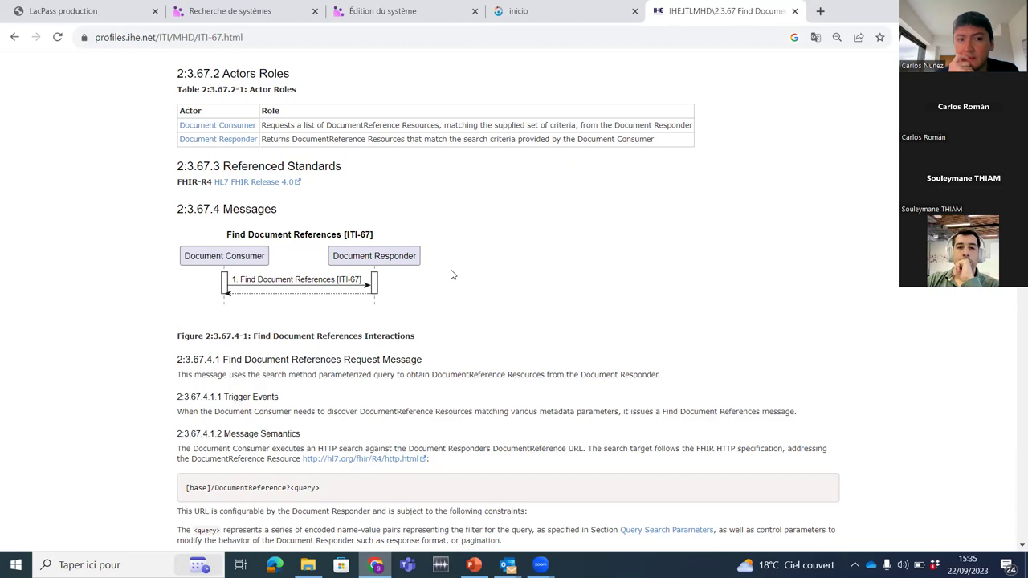
left_click_drag(182, 256, 261, 261)
left_click(264, 264)
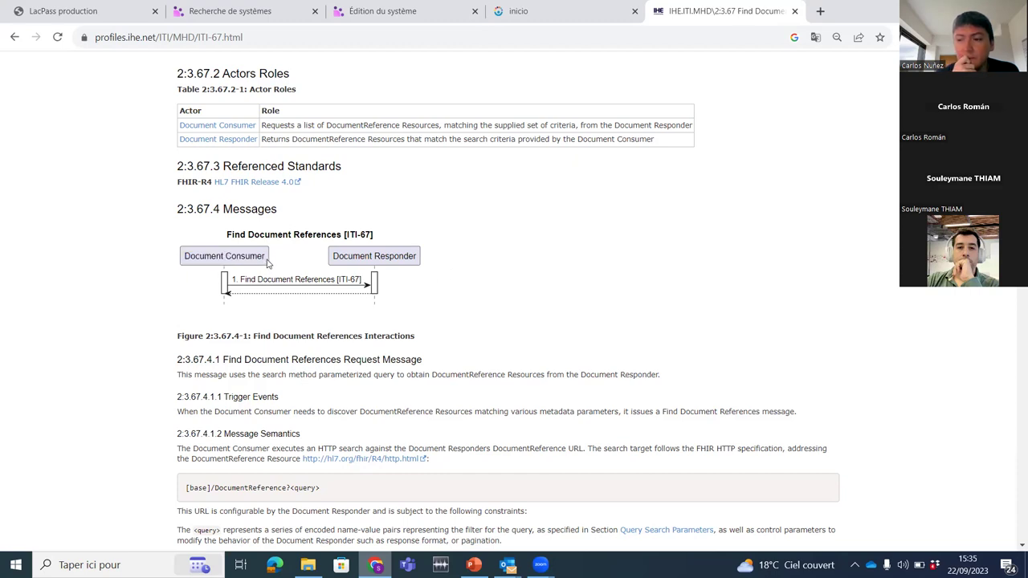
left_click_drag(436, 265, 332, 261)
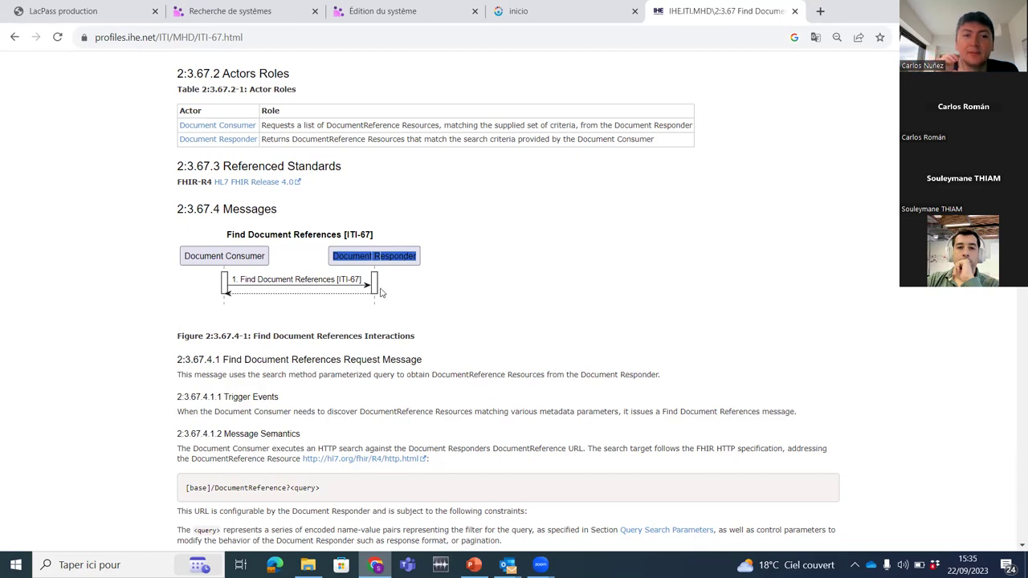
left_click(433, 289)
left_click_drag(173, 257, 375, 285)
left_click(395, 289)
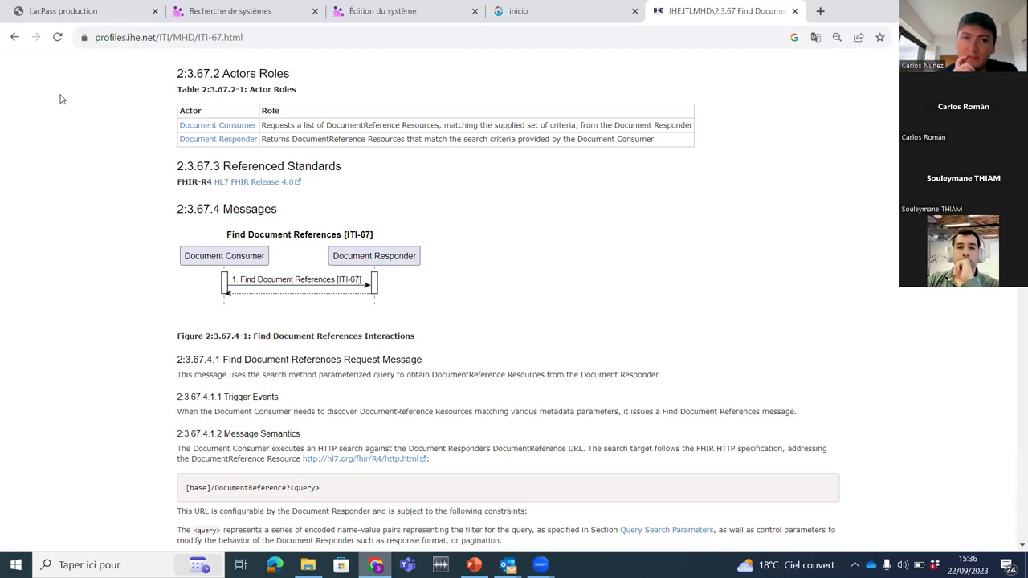
- Open the Retrieve Document [ITI-68] transaction from the MHD guide home and highlight the Document Consumer in its message diagram
left_click(14, 38)
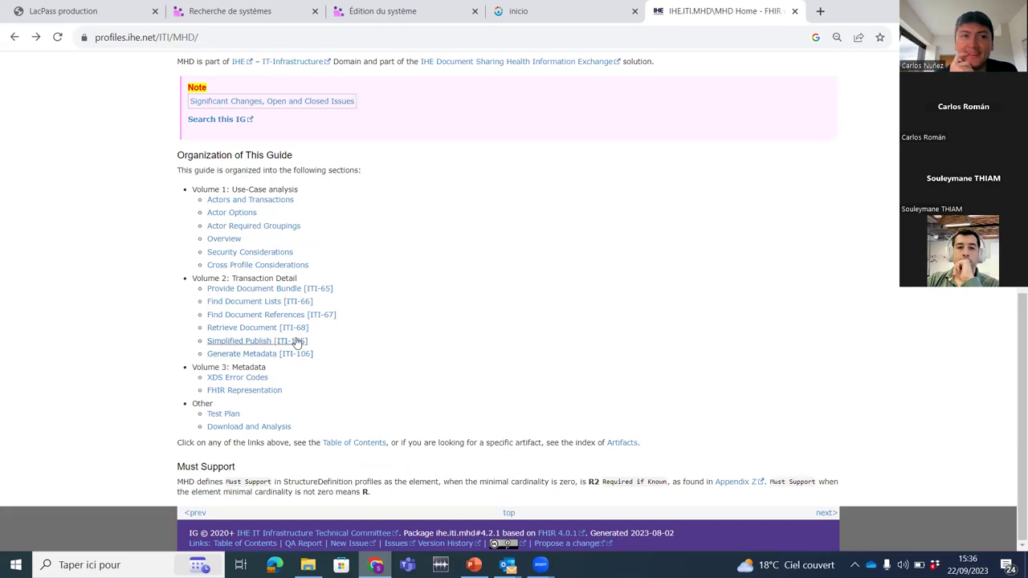
left_click(297, 329)
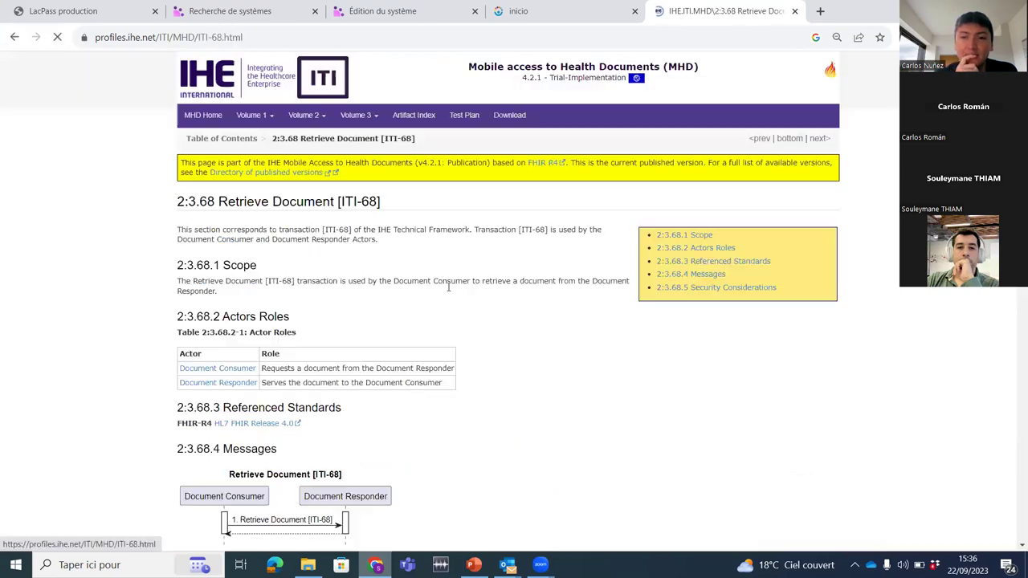
scroll(565, 333, "down", 3)
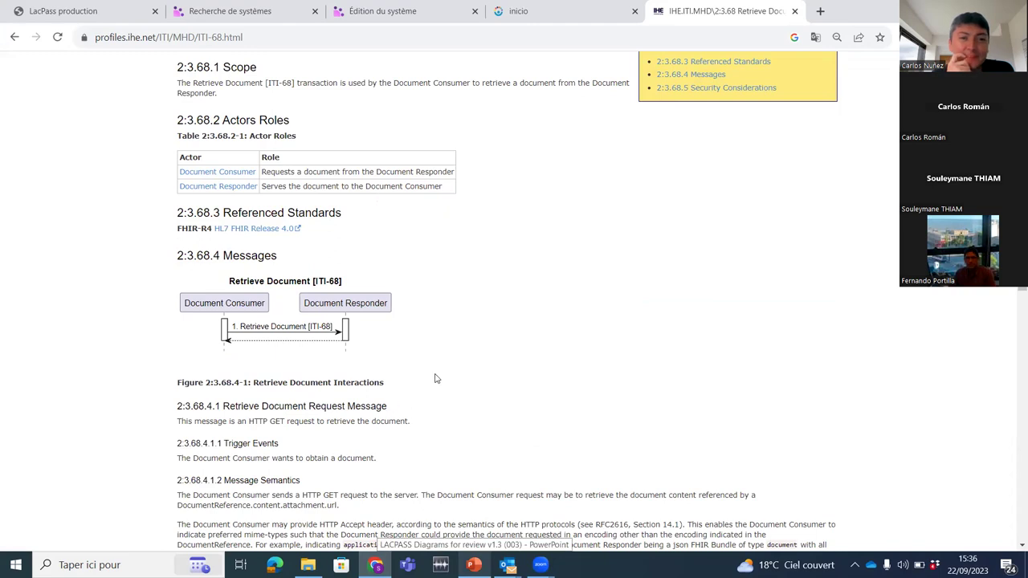
scroll(466, 276, "down", 1)
scroll(482, 265, "up", 1)
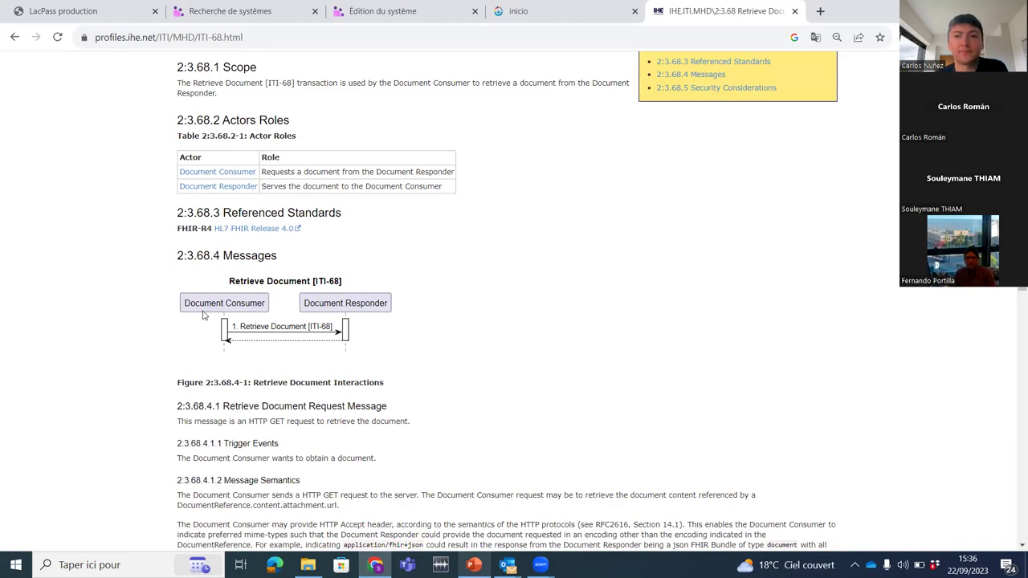
left_click_drag(184, 303, 271, 307)
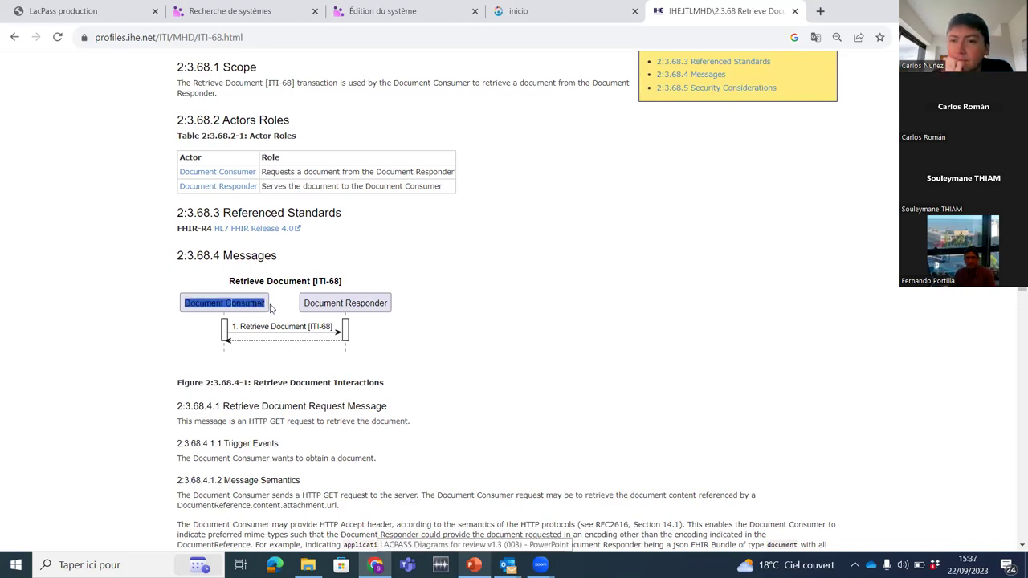
left_click(218, 334)
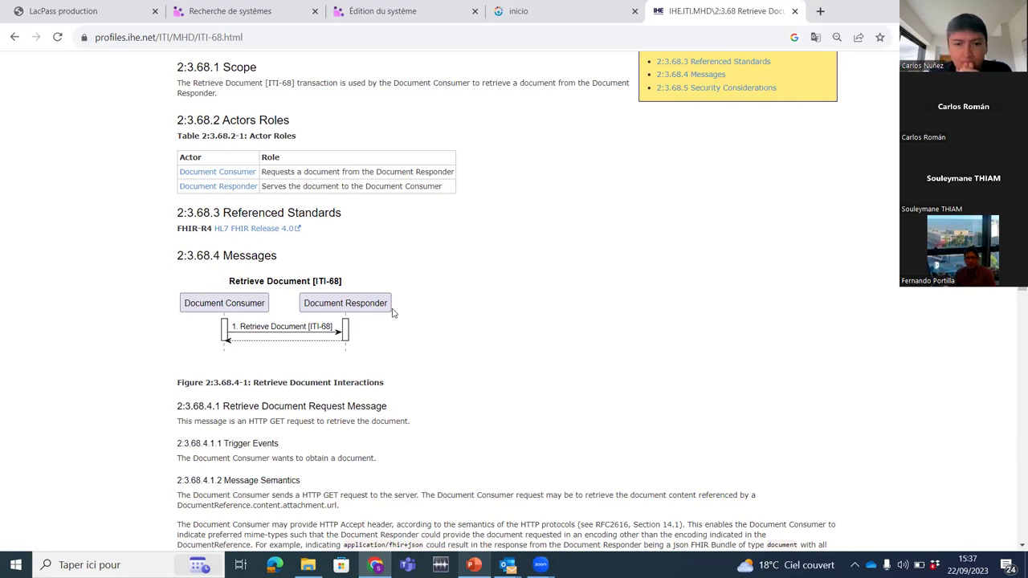
- Highlight the Document Responder and again the Document Consumer in the Retrieve Document [ITI-68] diagram
left_click_drag(394, 313, 339, 317)
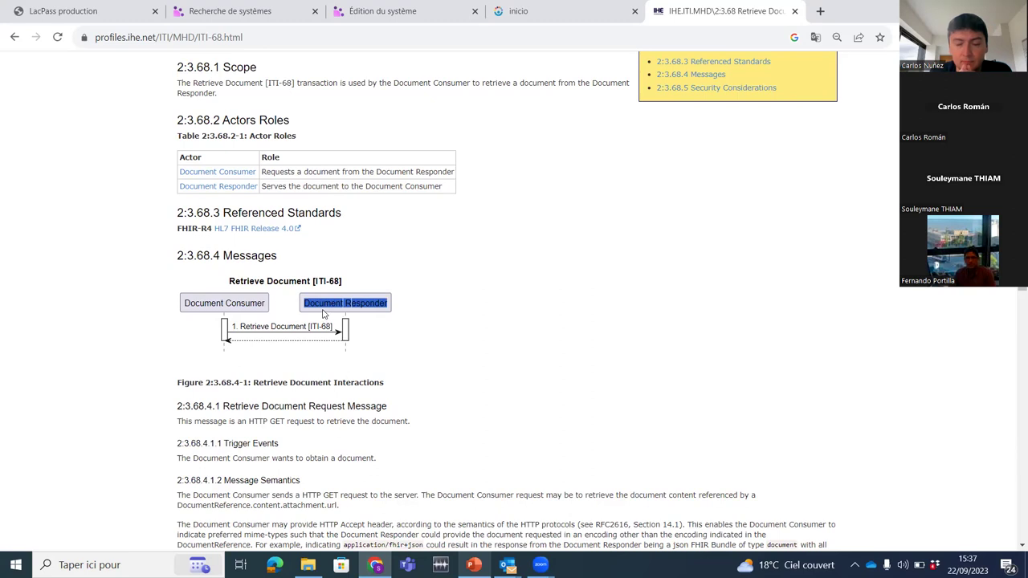
left_click(386, 335)
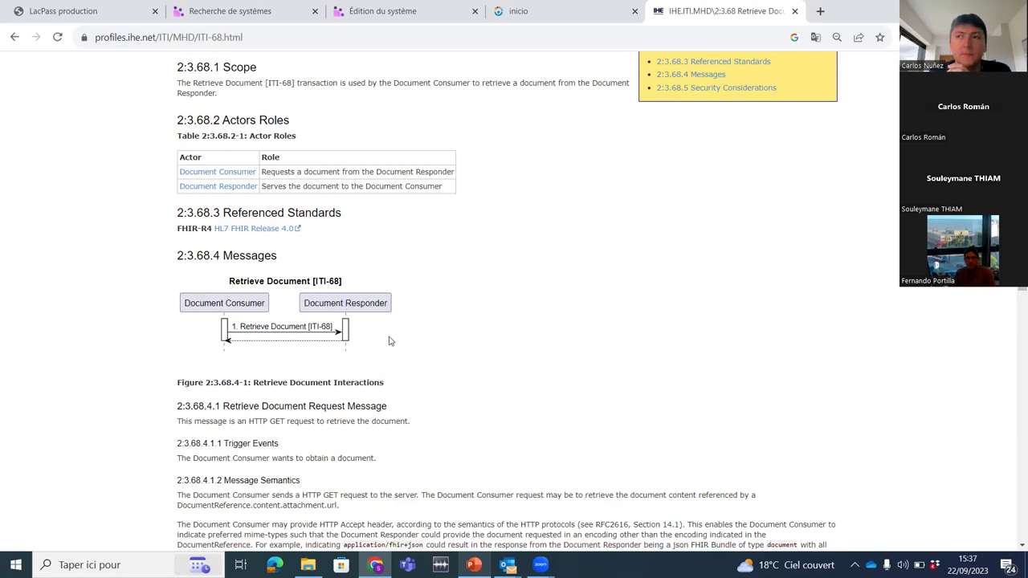
left_click_drag(229, 301, 262, 298)
left_click(261, 299)
triple_click(262, 300)
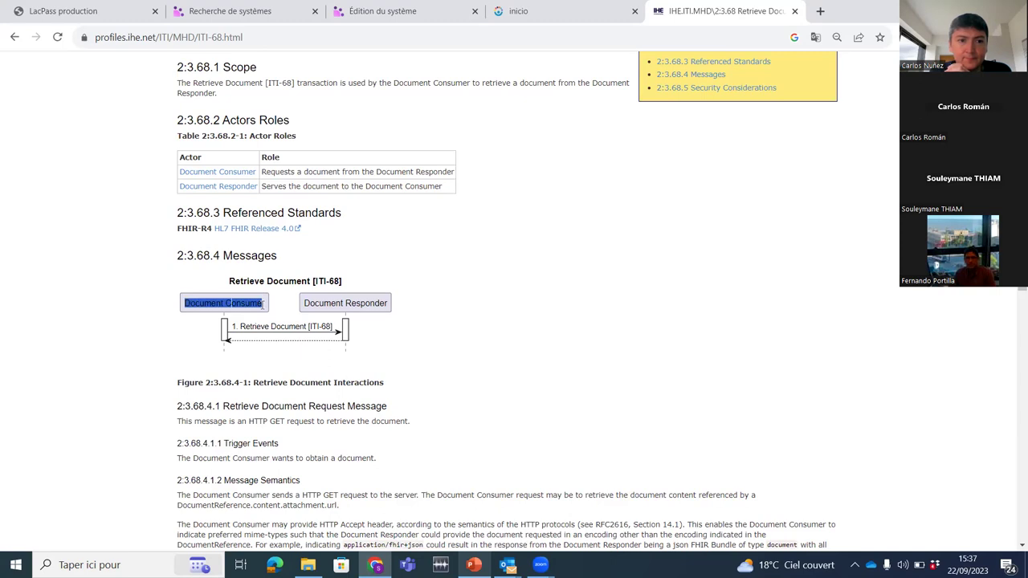
left_click_drag(264, 304, 266, 304)
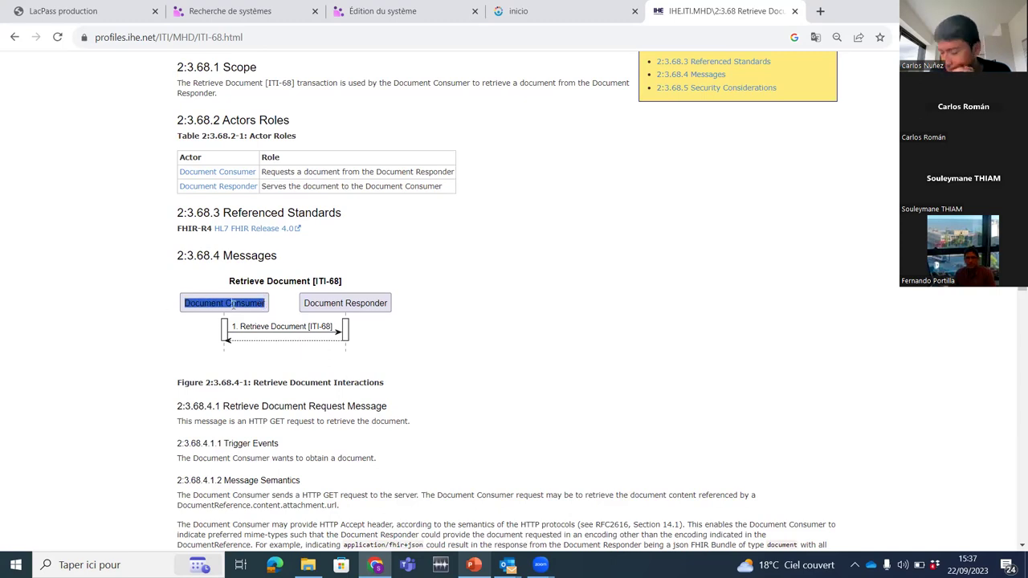
left_click(165, 316)
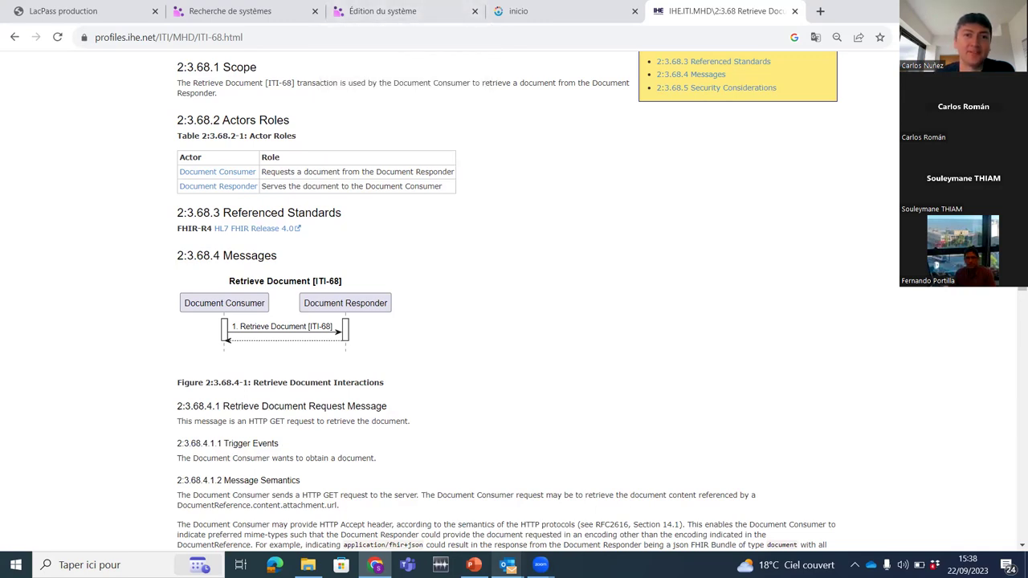
- Switch to the LACPASS Diagrams for review v1.3 presentation in PowerPoint and show slide 16 with the tracks, profiles and actors table
left_click(474, 565)
key("alt+Tab")
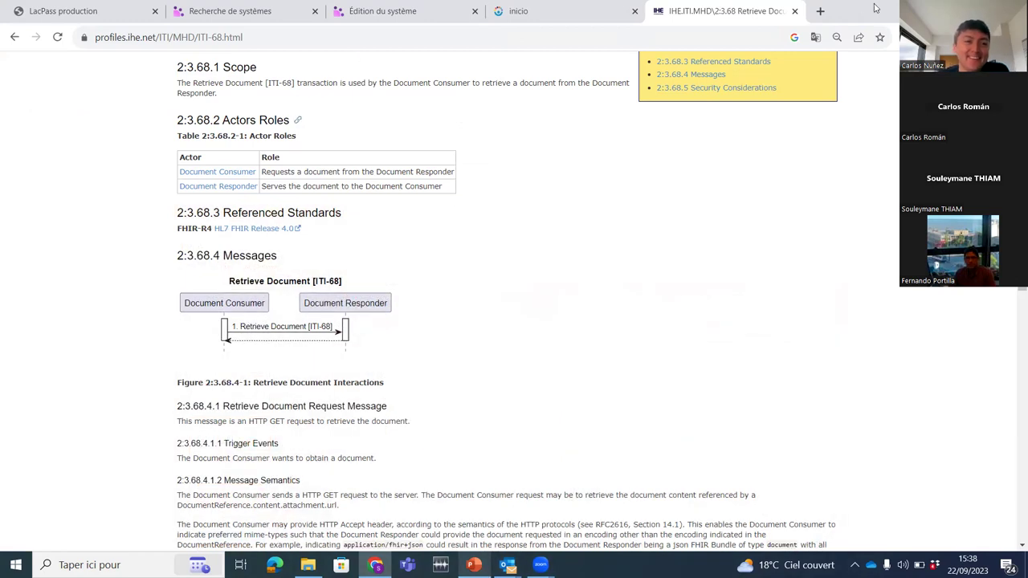
left_click(982, 8)
left_click(717, 162)
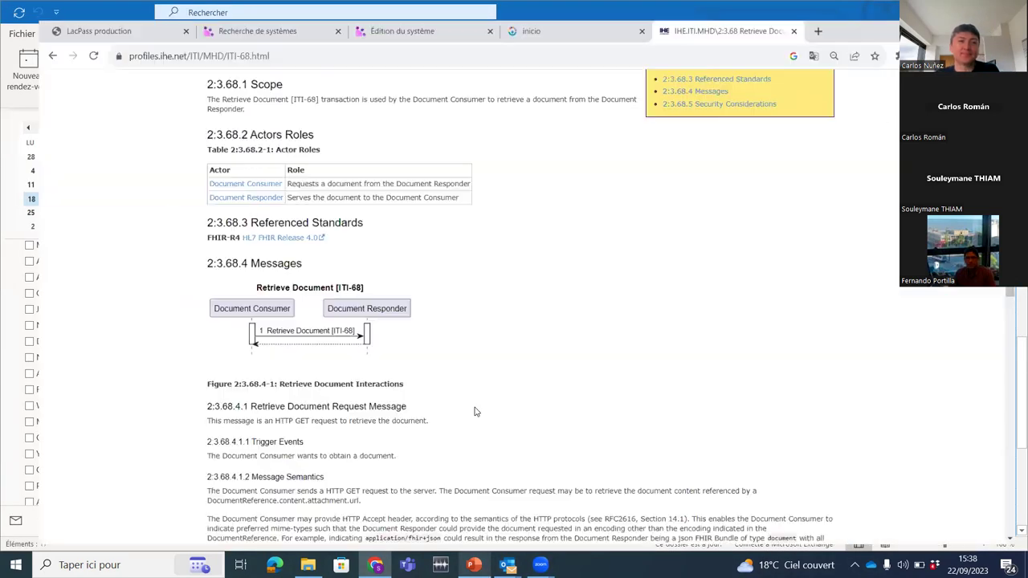
key("alt+Tab")
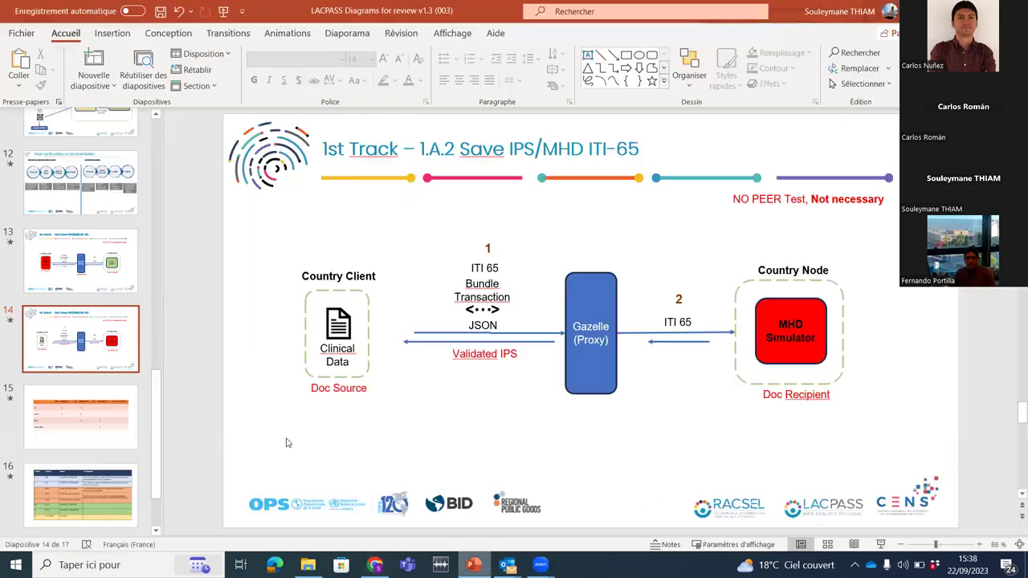
left_click(87, 486)
- Point out the track 2a DDCC rows and their CONTENT_CREATOR and CONTENT_CONSUMER actors in the slide's table
left_click_drag(589, 430, 337, 399)
left_click(400, 416)
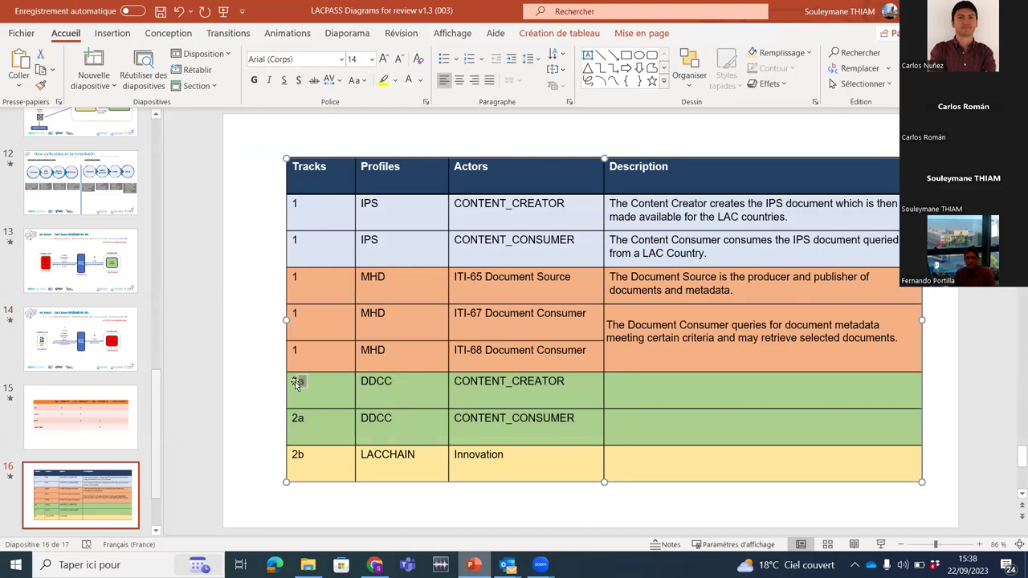
left_click(413, 391)
left_click(567, 383)
double_click(567, 383)
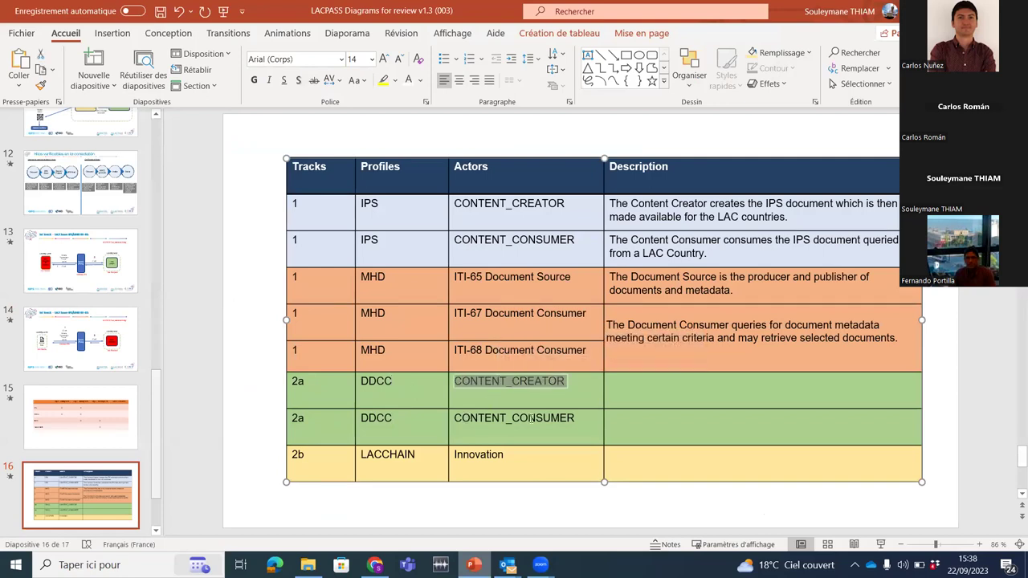
left_click_drag(578, 417, 482, 424)
left_click(482, 427)
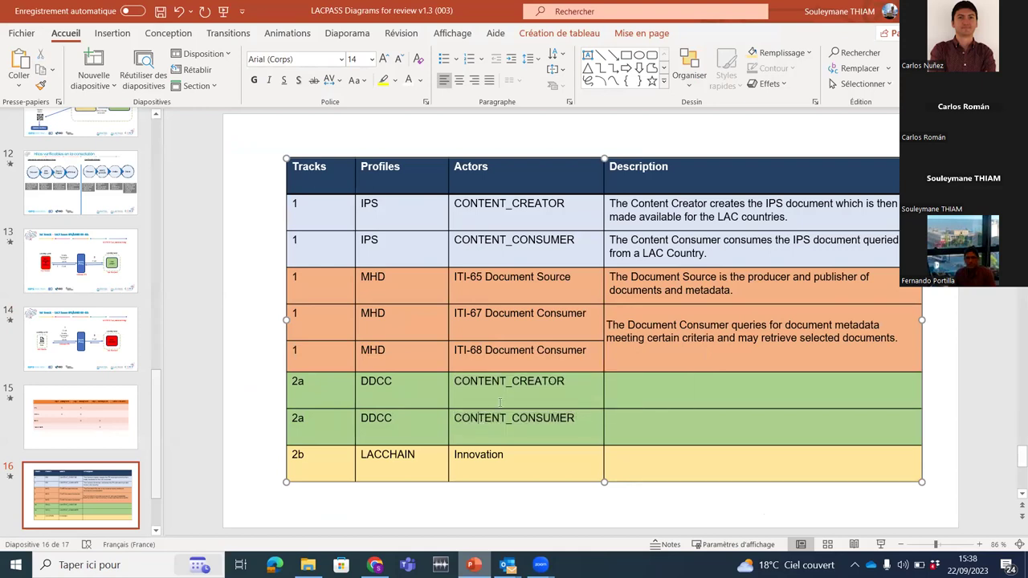
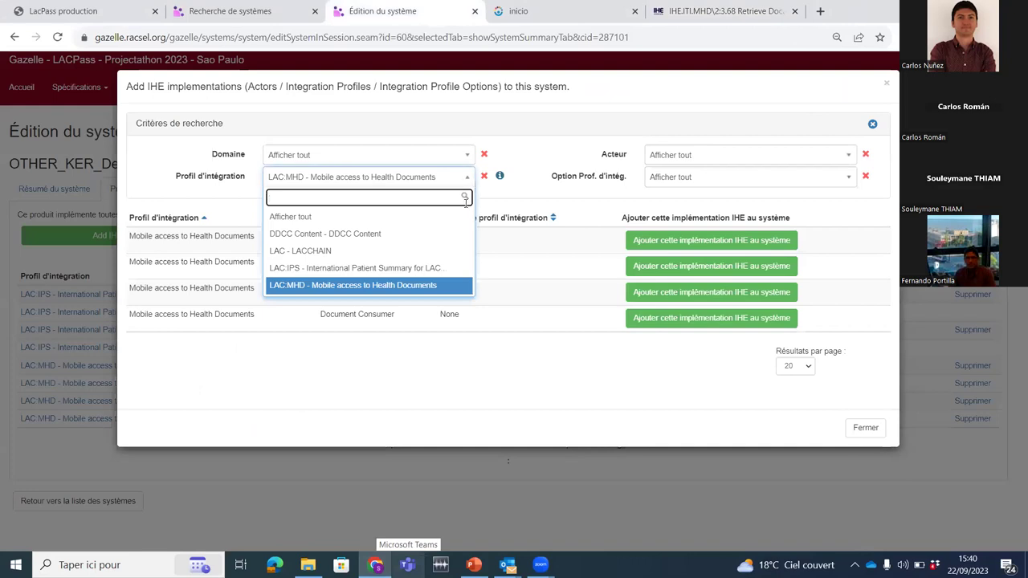
- Point out the integration profile criterion and filter the available IHE implementations by DDCC Content - DDCC Content
double_click(186, 178)
left_click_drag(201, 182, 202, 181)
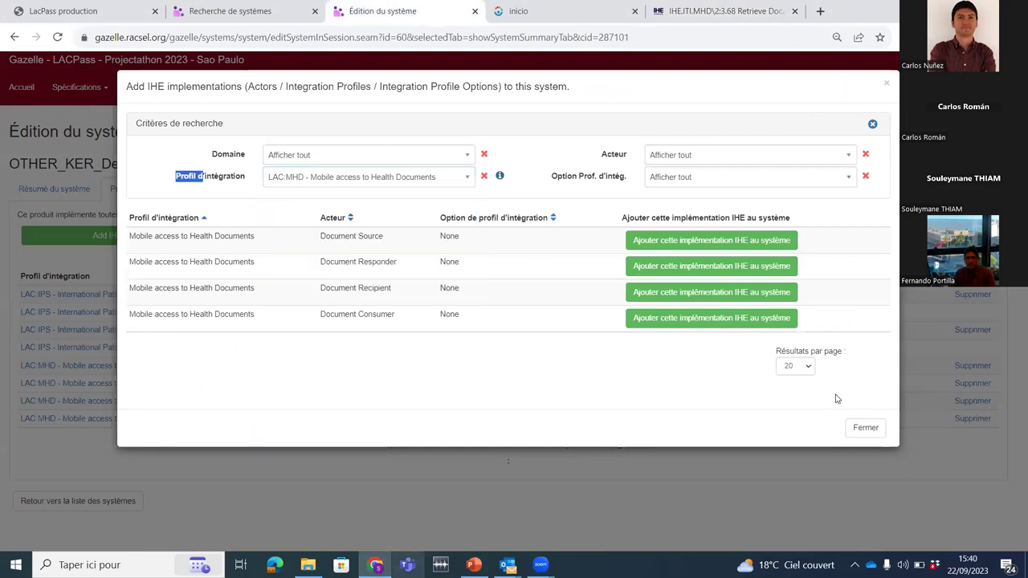
left_click(306, 178)
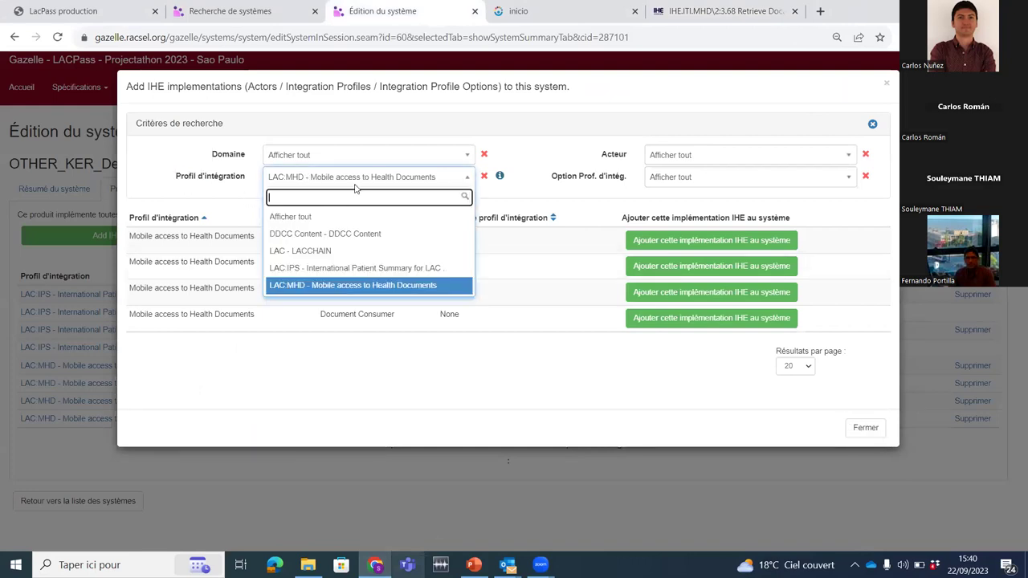
left_click(289, 234)
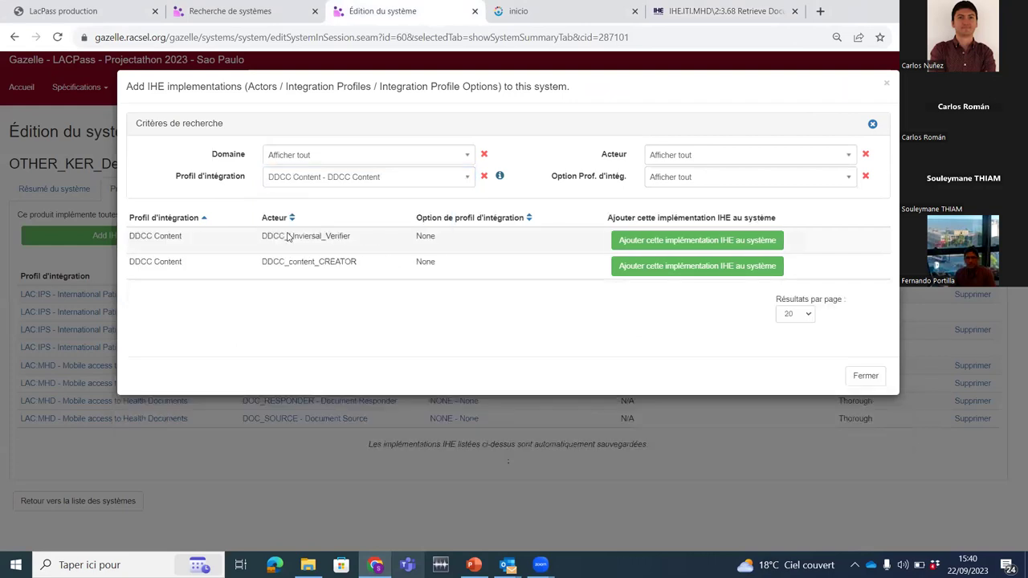
- Highlight the DDCC_Unviersal_Verifier and DDCC_content_CREATOR actors among the filtered implementations
left_click_drag(262, 238, 356, 246)
left_click_drag(260, 263, 367, 270)
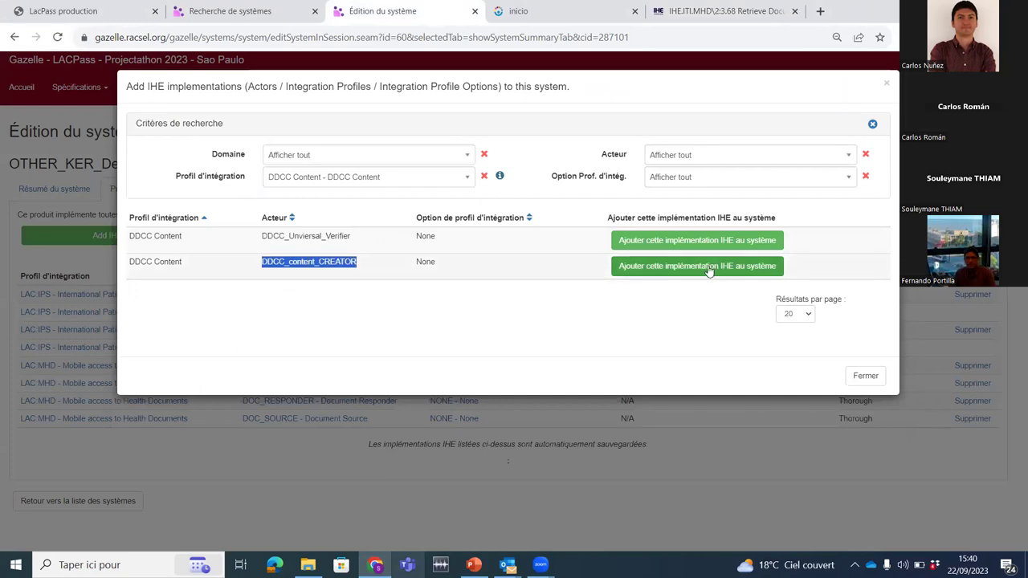
left_click(312, 277)
left_click_drag(387, 267, 264, 265)
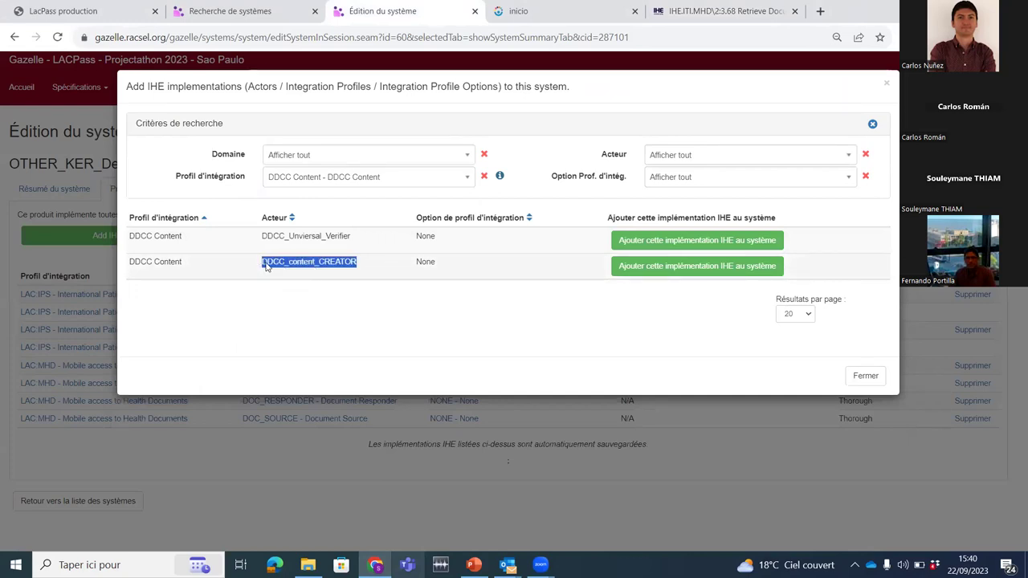
- Add the DDCC_Unviersal_Verifier and DDCC_content_CREATOR implementations to the system and close the dialog
left_click_drag(358, 241, 262, 238)
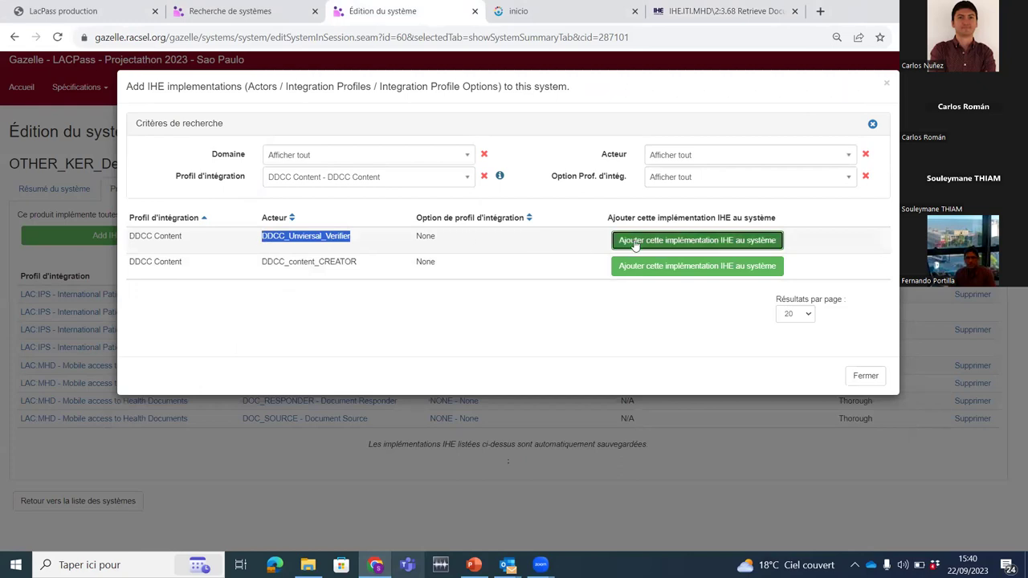
left_click(644, 266)
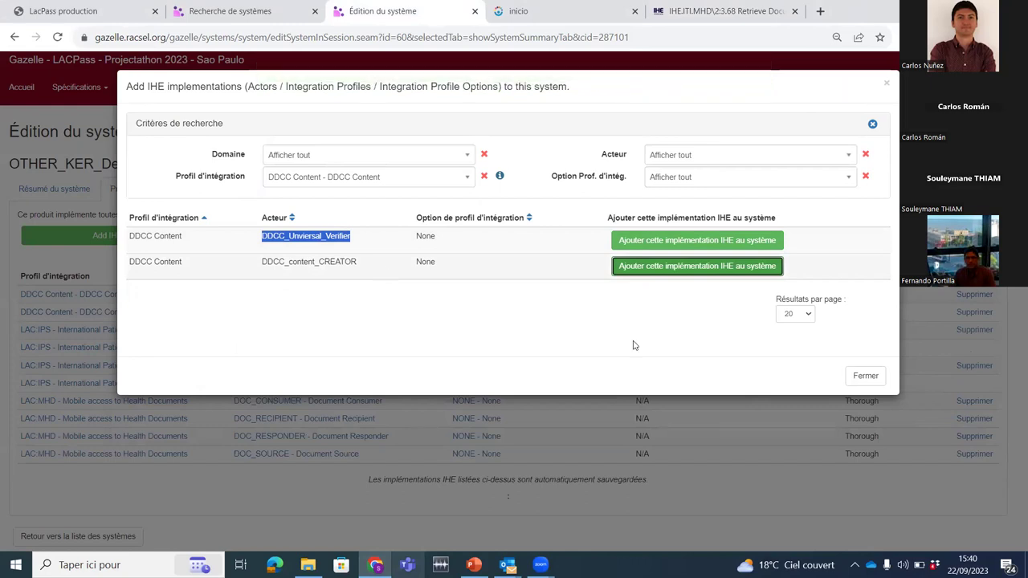
left_click(865, 376)
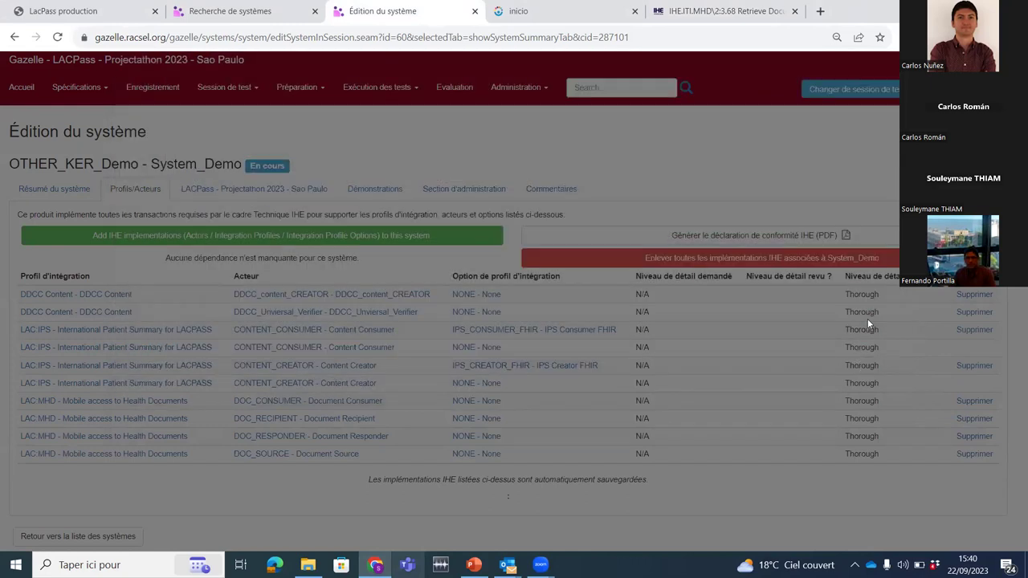
- Check the actors table in PowerPoint, then return to Gazelle and point out DDCC_Unviersal_Verifier among the implementations available to add
key("alt+Tab")
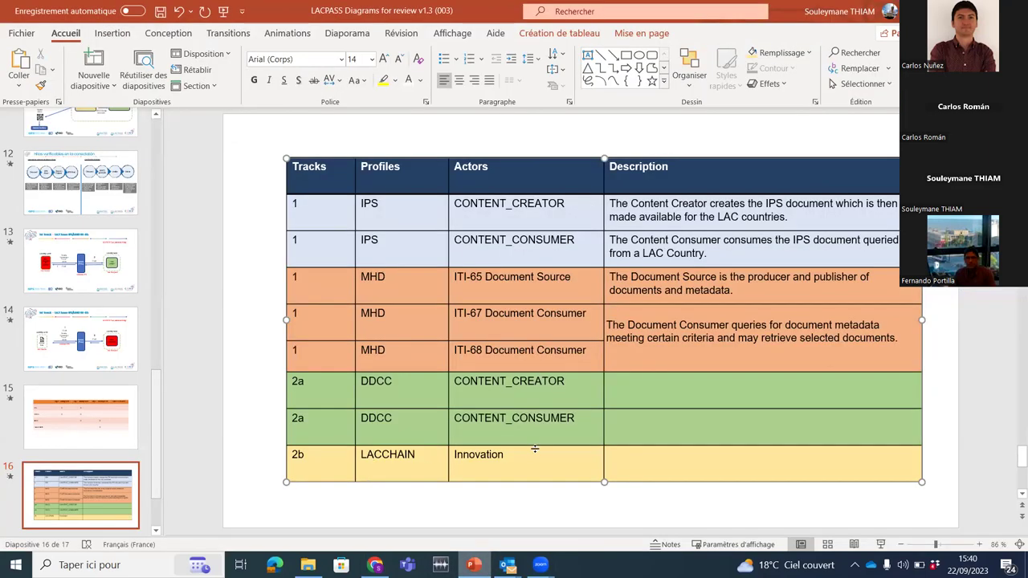
left_click(375, 565)
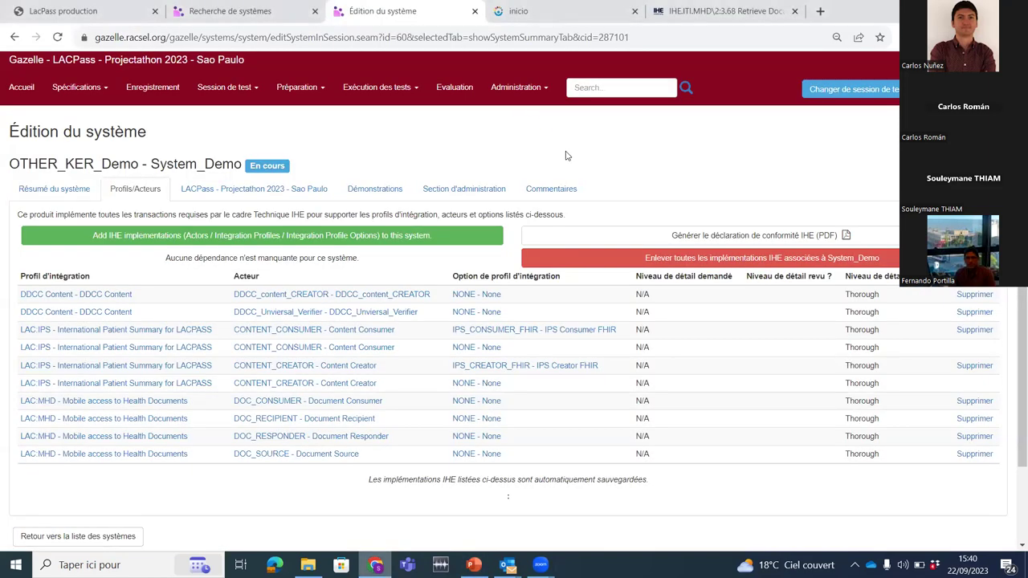
left_click(468, 233)
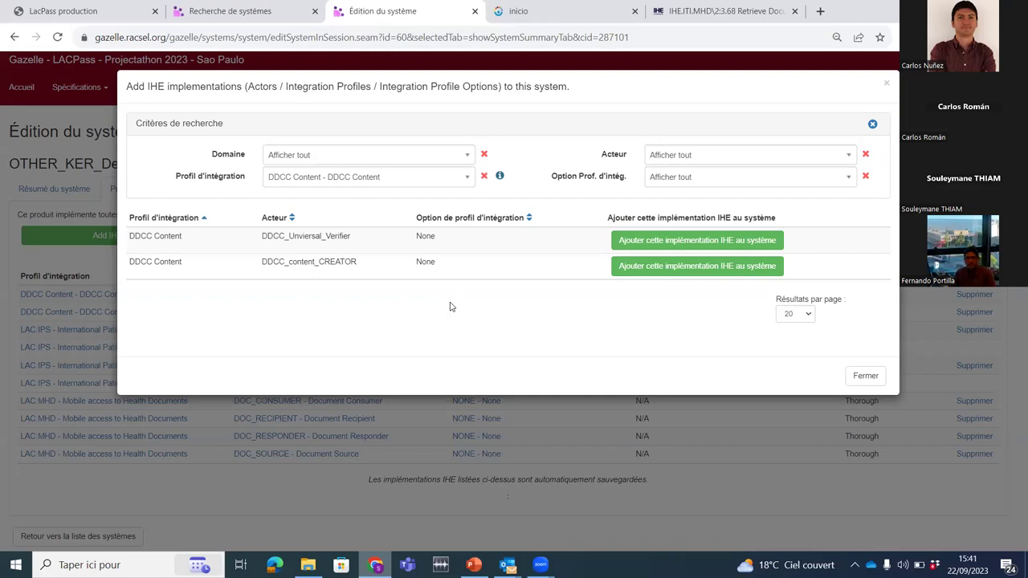
left_click_drag(362, 236, 288, 241)
left_click(353, 246)
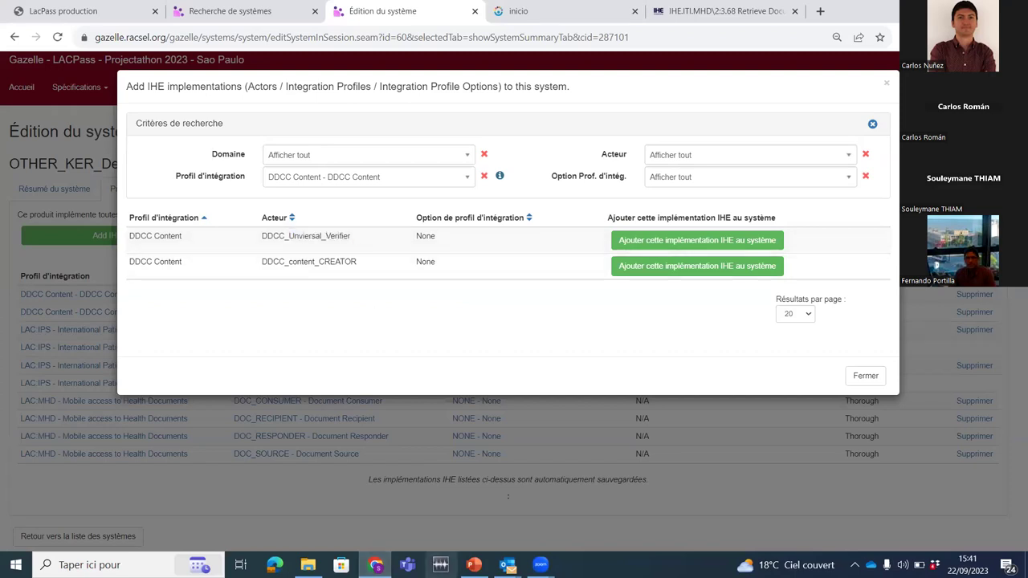
mouse_move(474, 565)
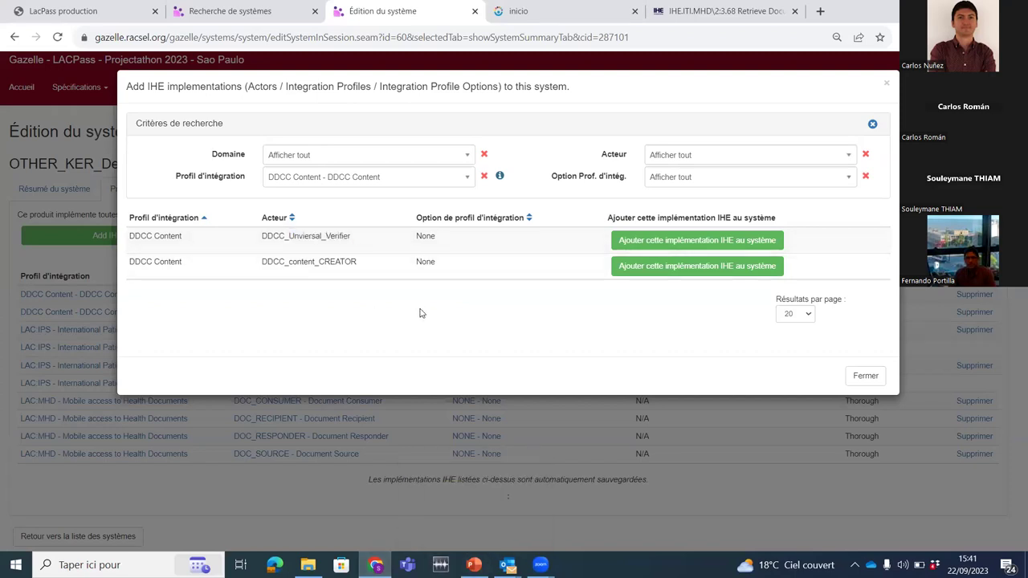
- Highlight the DDCC_content_CREATOR and DDCC_Unviersal_Verifier actors among the DDCC Content implementations
mouse_move(367, 271)
left_mouse_down()
mouse_move(252, 275)
mouse_move(366, 273)
left_mouse_up()
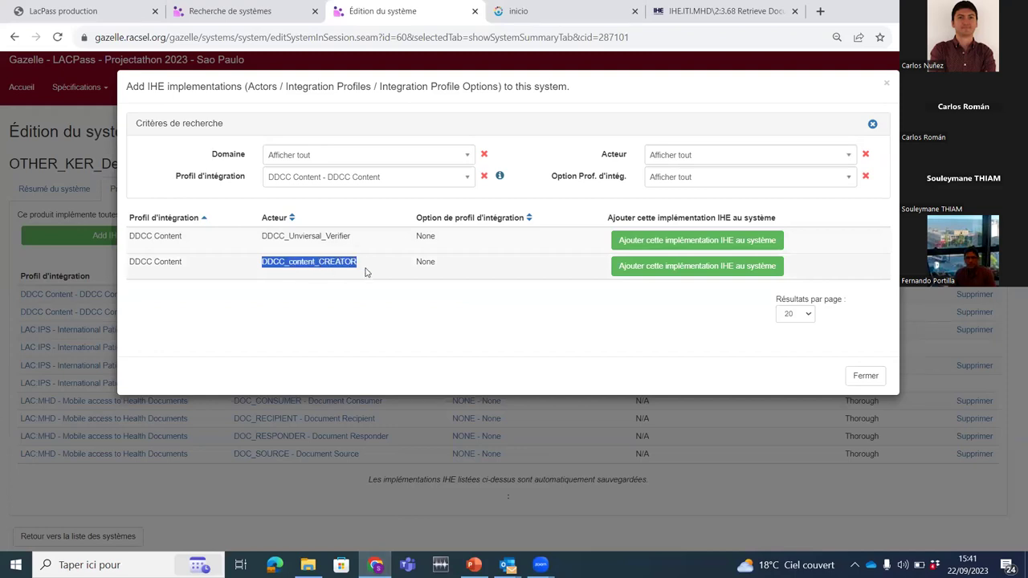
left_click(252, 294)
left_click_drag(253, 239, 356, 234)
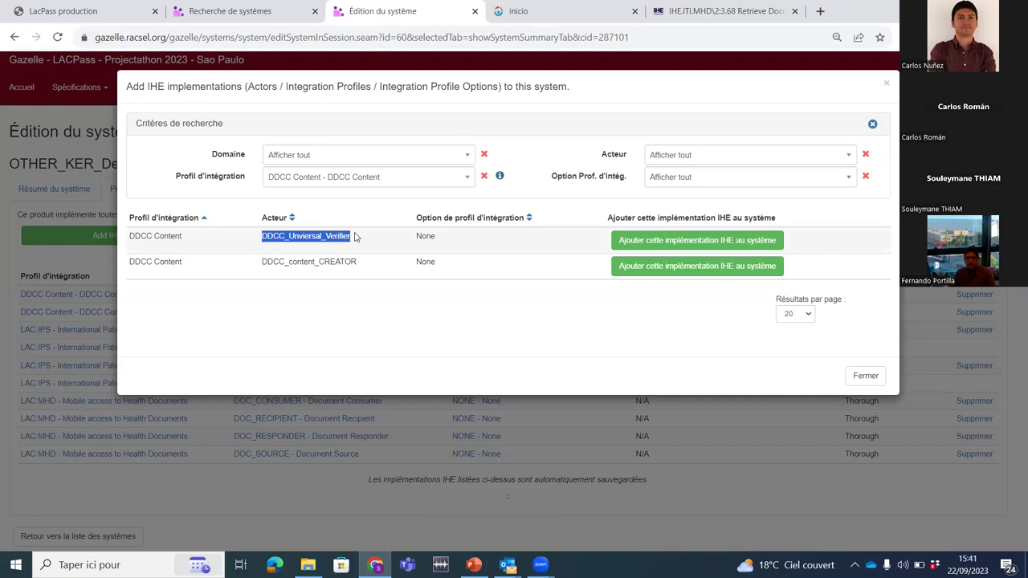
left_click_drag(363, 261, 264, 271)
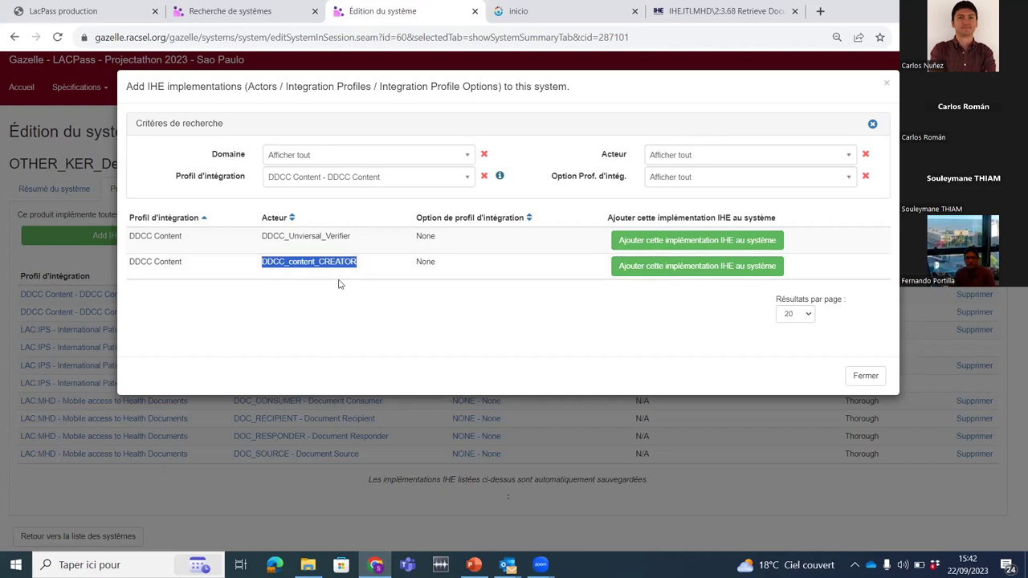
left_click(470, 277)
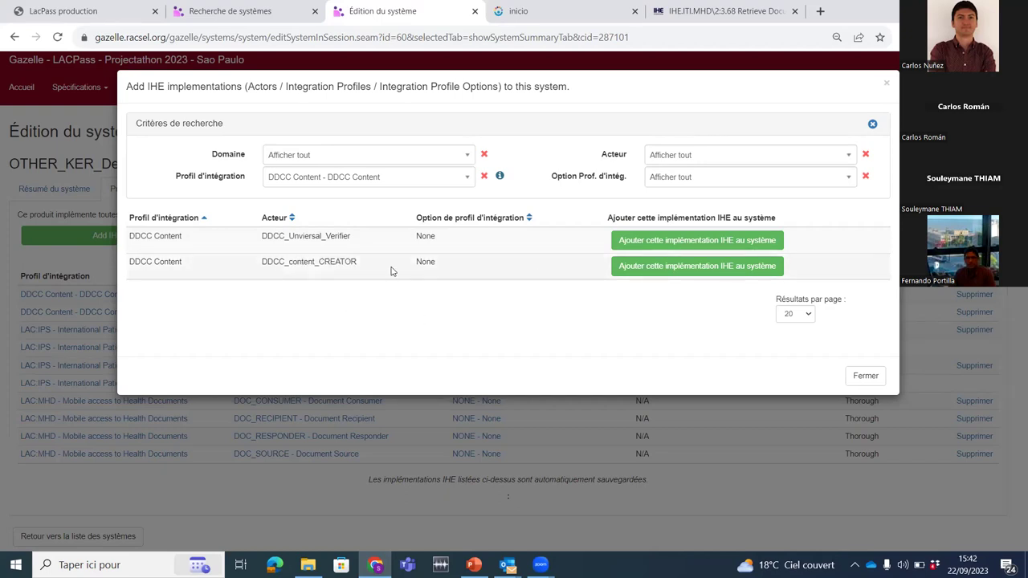
double_click(261, 266)
left_click(305, 301)
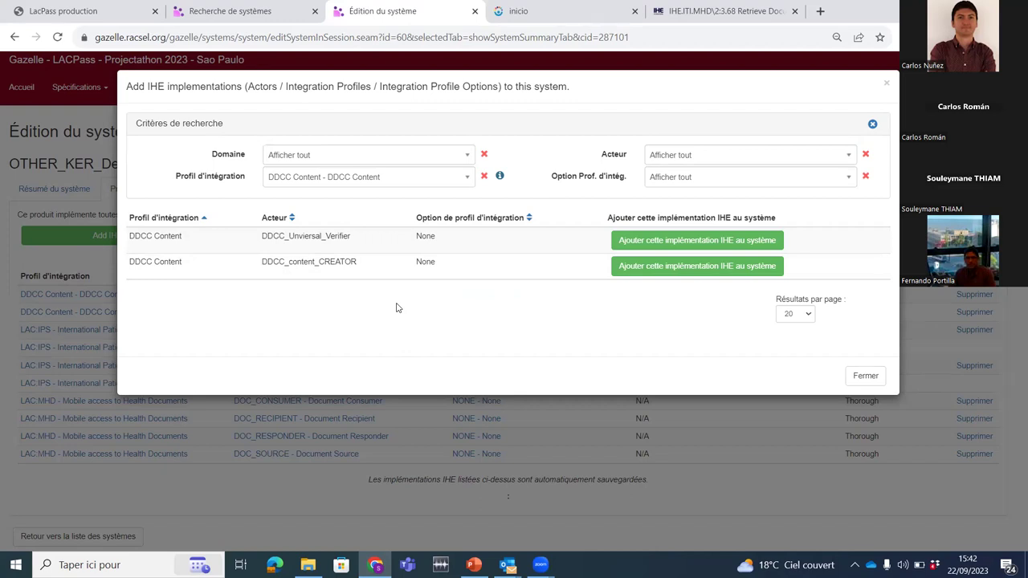
- Close the implementations dialog and check the DDCC actors in the PowerPoint tracks table before returning to Gazelle
left_click(856, 370)
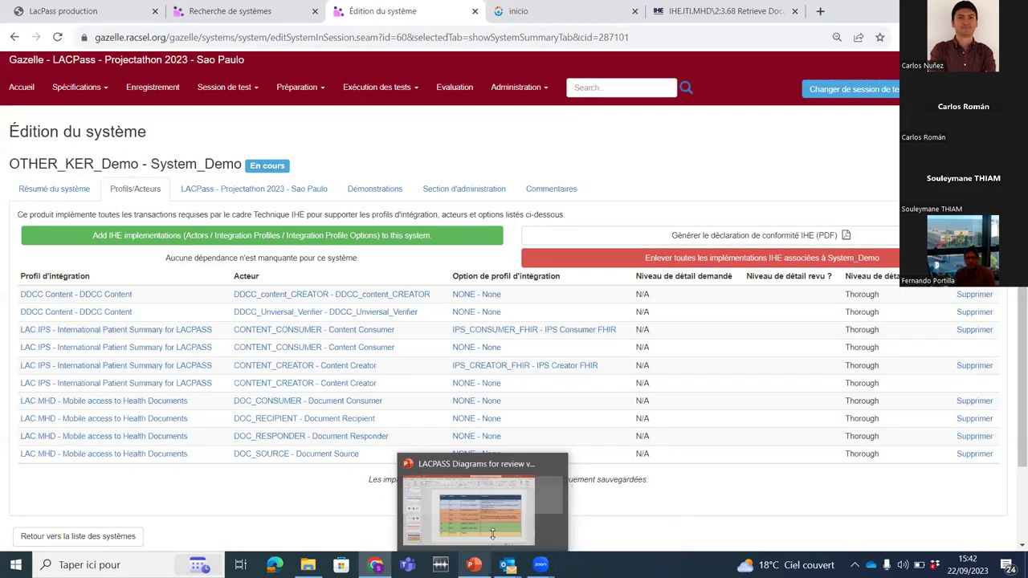
left_click(473, 564)
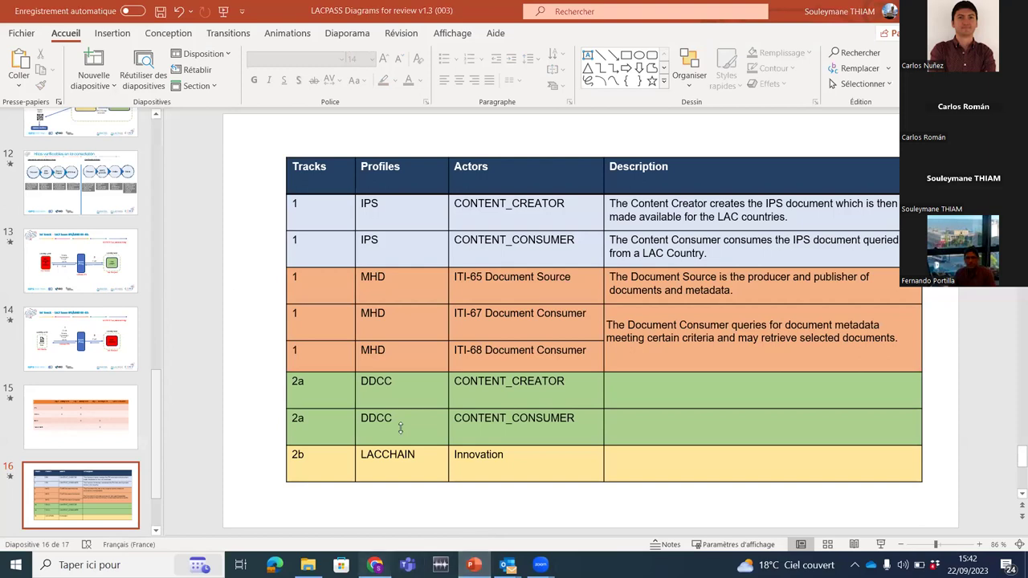
key("alt+Tab")
- Switch the Gazelle interface language to English and reopen the demo system's list of profiles and actors
scroll(979, 542, "down", 2)
left_click(979, 542)
left_click(975, 523)
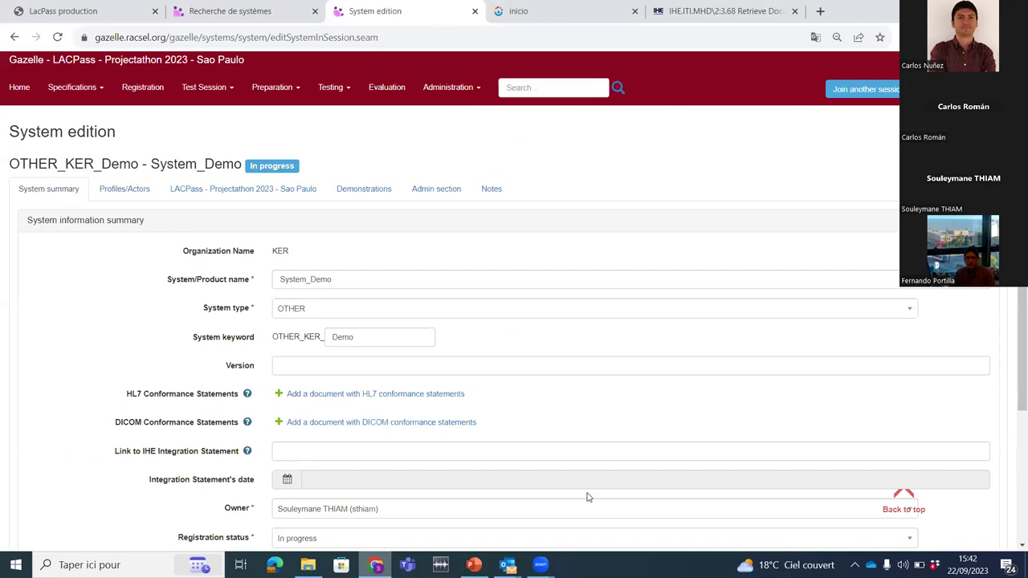
left_click(116, 196)
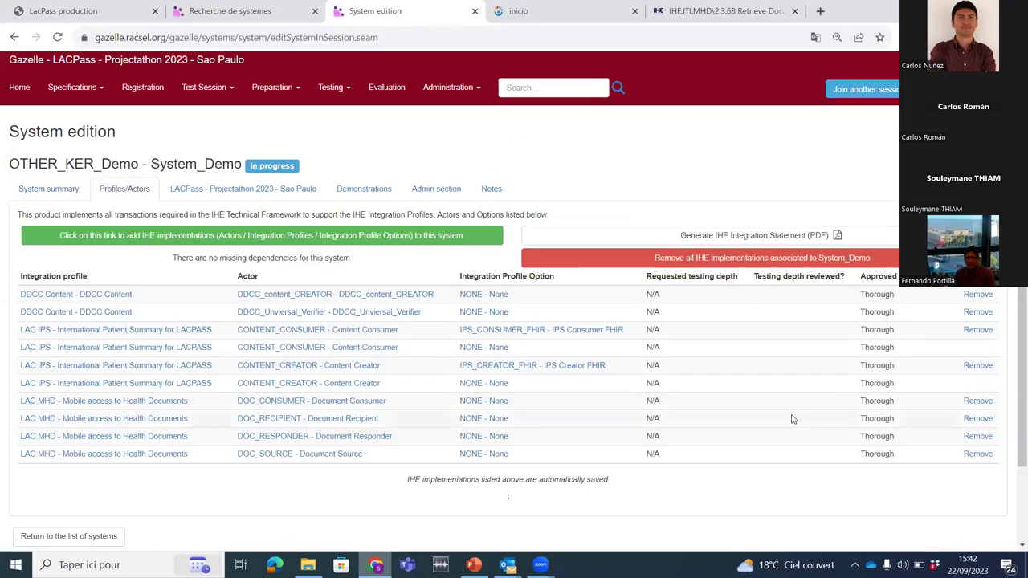
scroll(803, 418, "down", 2)
scroll(554, 241, "up", 2)
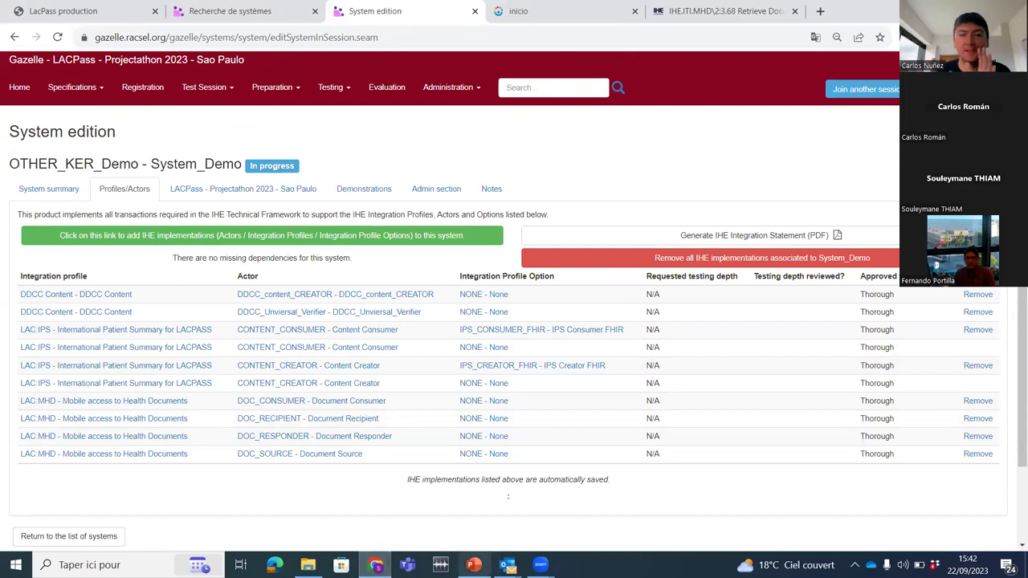
- Review the DDCC CONTENT_CONSUMER row of the PowerPoint tracks table and return to the system's profiles and actors in Gazelle
left_click(474, 564)
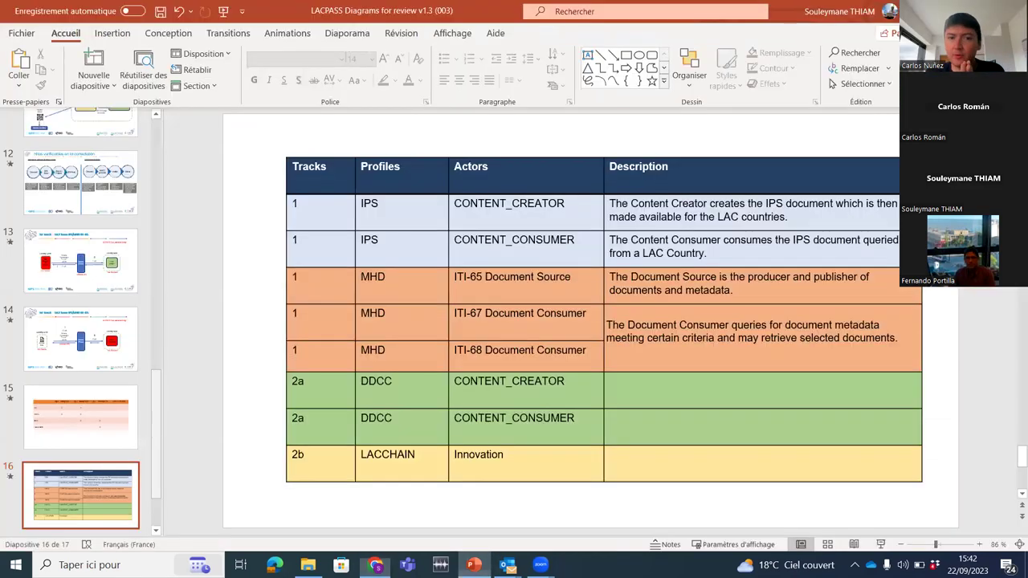
left_click(741, 426)
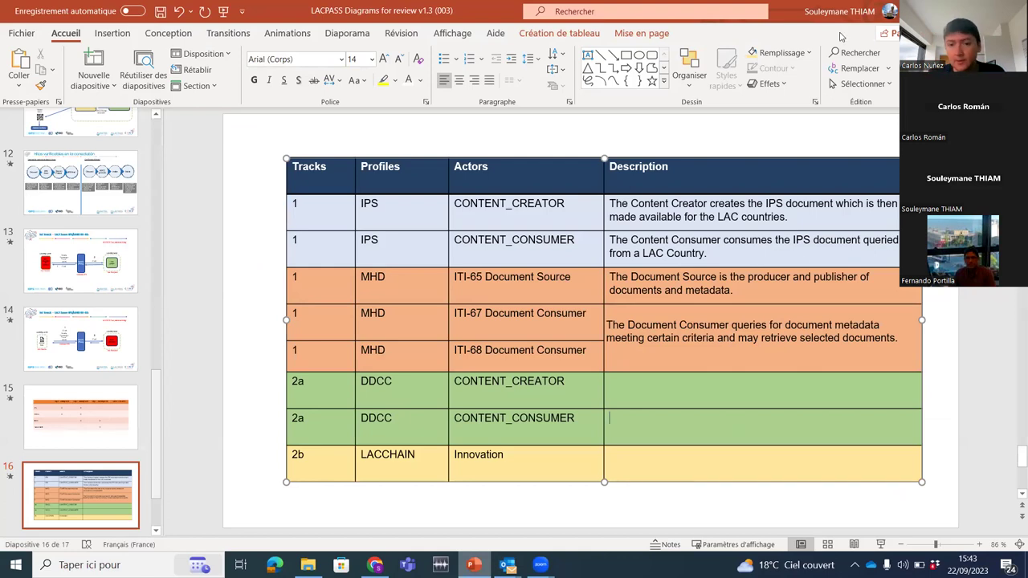
key("alt+Tab")
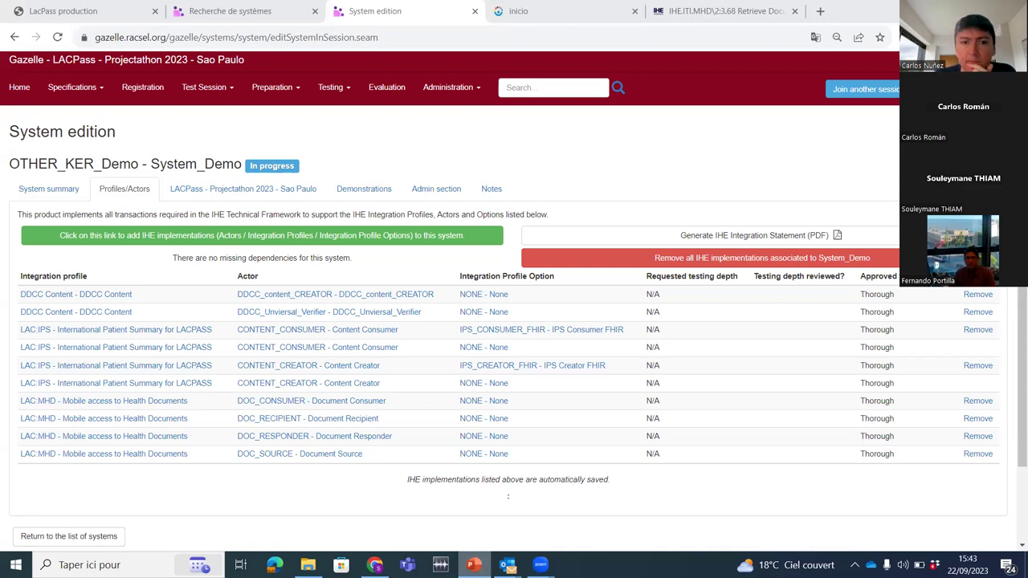
left_click(640, 189)
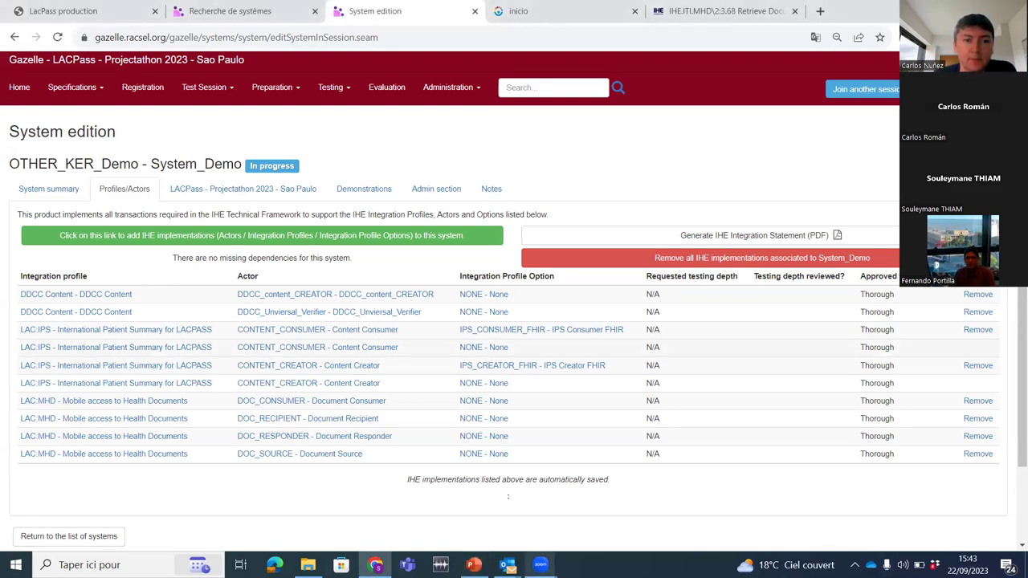
key("alt+Tab")
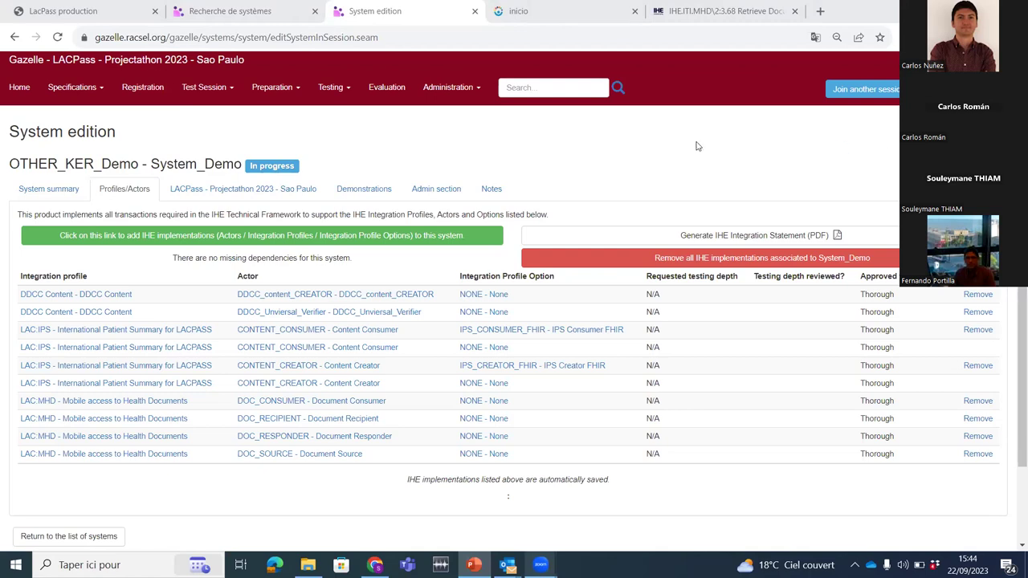
- Filter the IHE implementations available to the system by LAC - LACCHAIN, review the listed actors and close the dialog
left_click(460, 241)
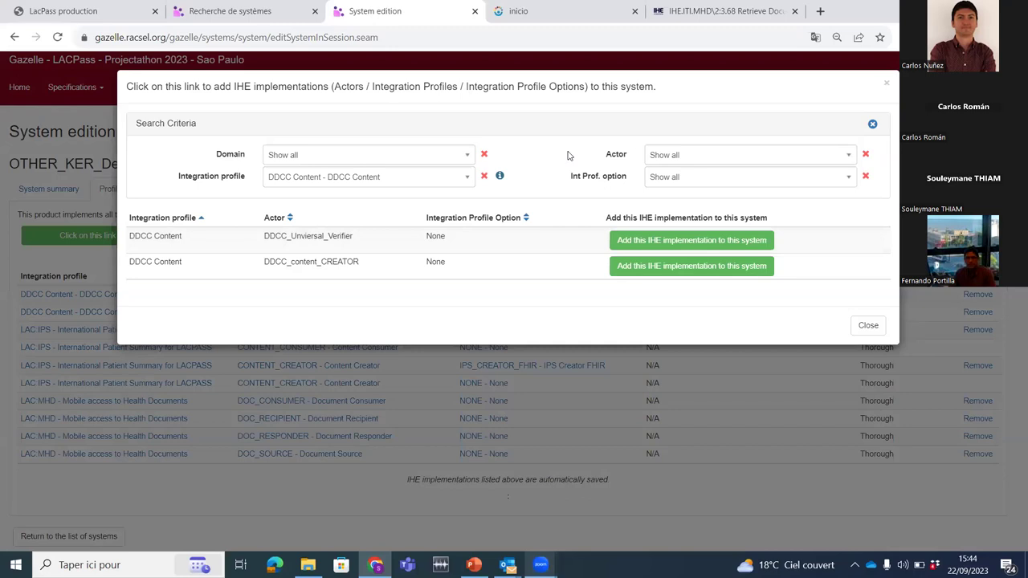
left_click(461, 178)
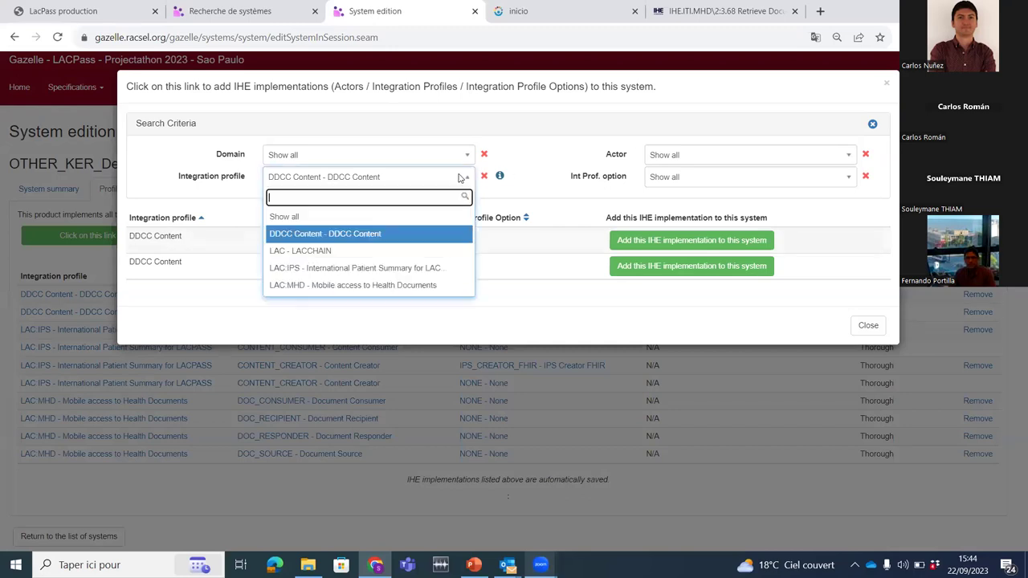
left_click(388, 251)
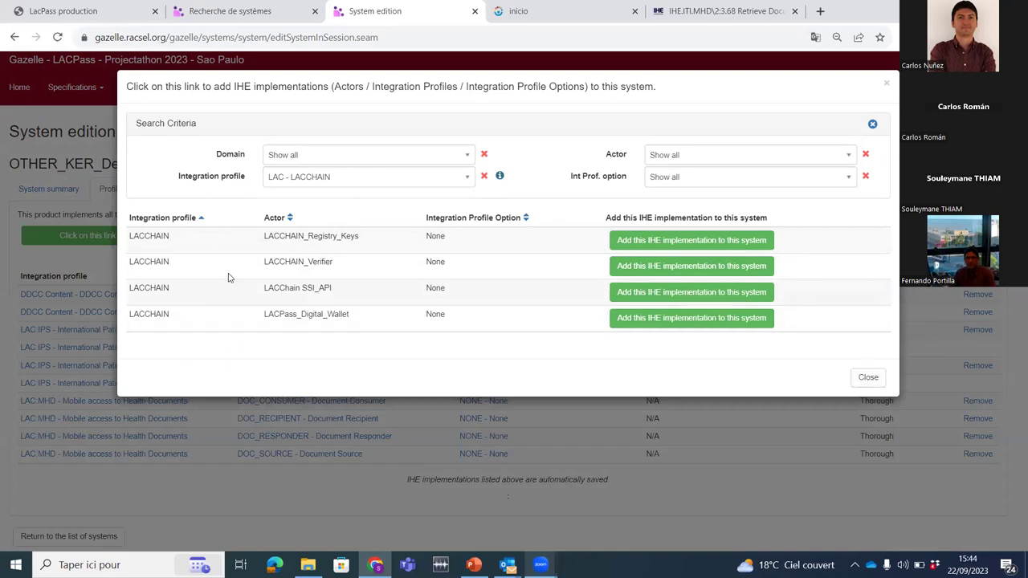
left_click(864, 378)
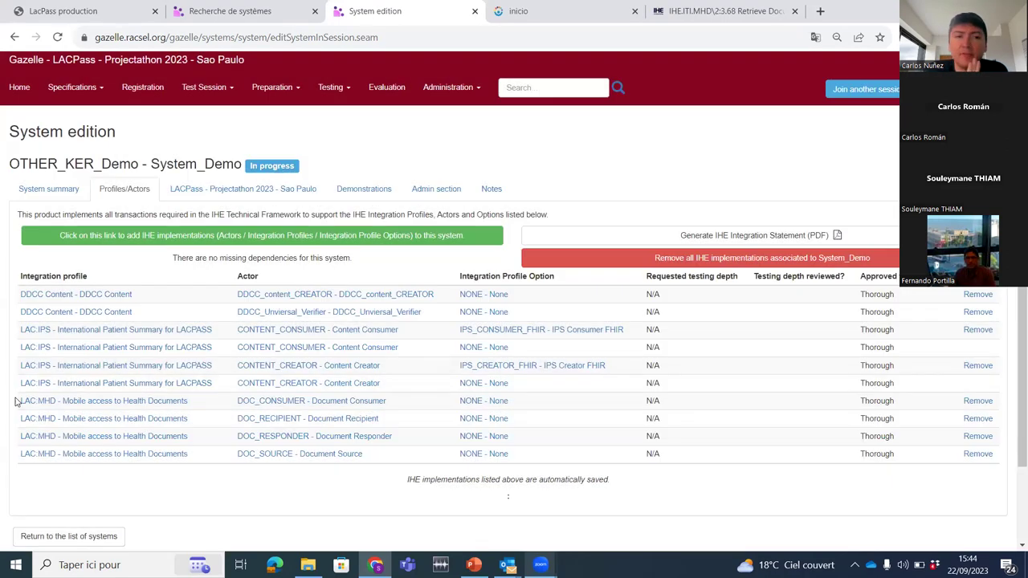
- Review the available LACCHAIN implementations again, close the dialog and bring up the tracks table in PowerPoint
key("alt+Tab")
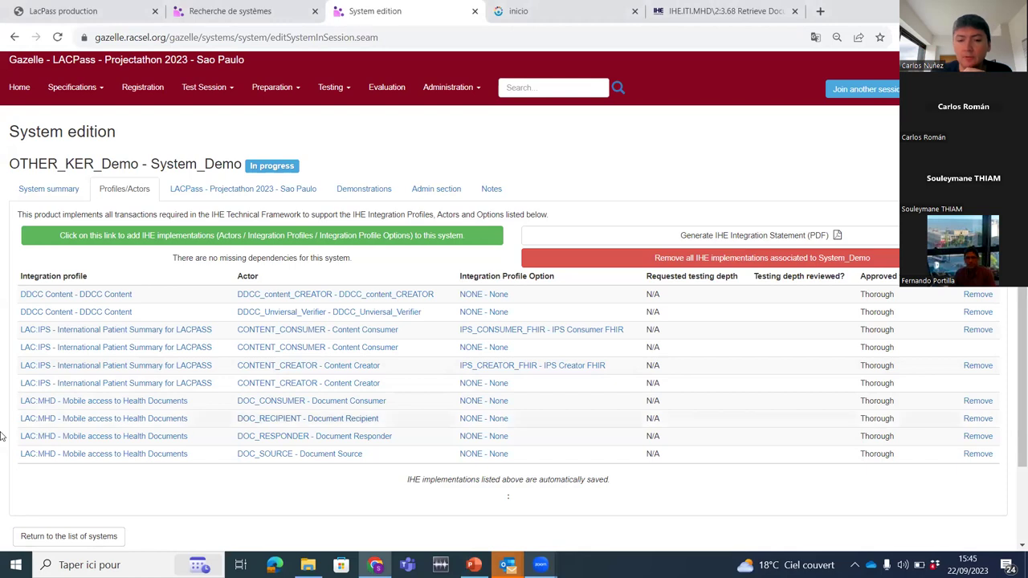
left_click(191, 240)
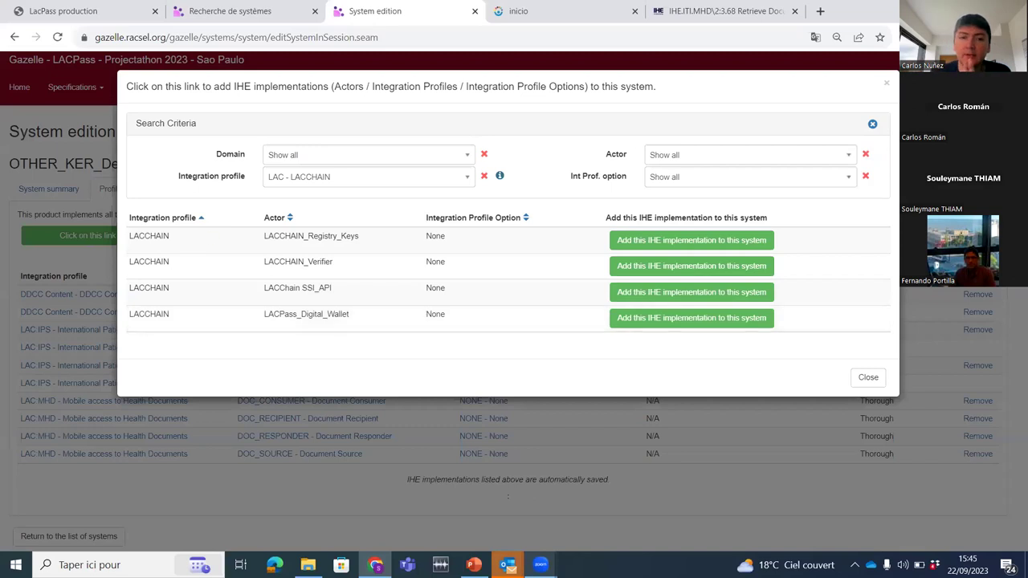
left_click(665, 508)
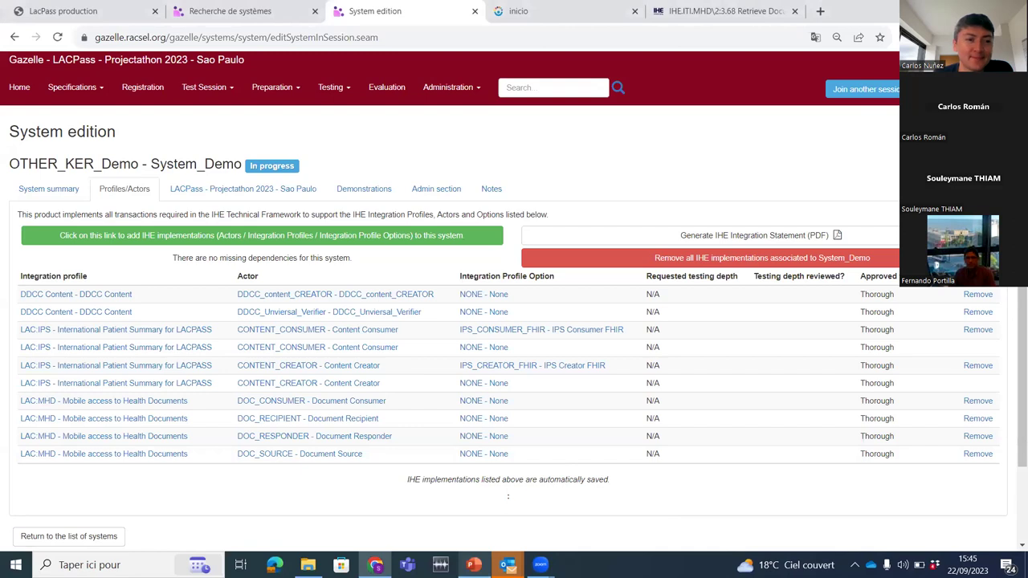
key("alt+Tab")
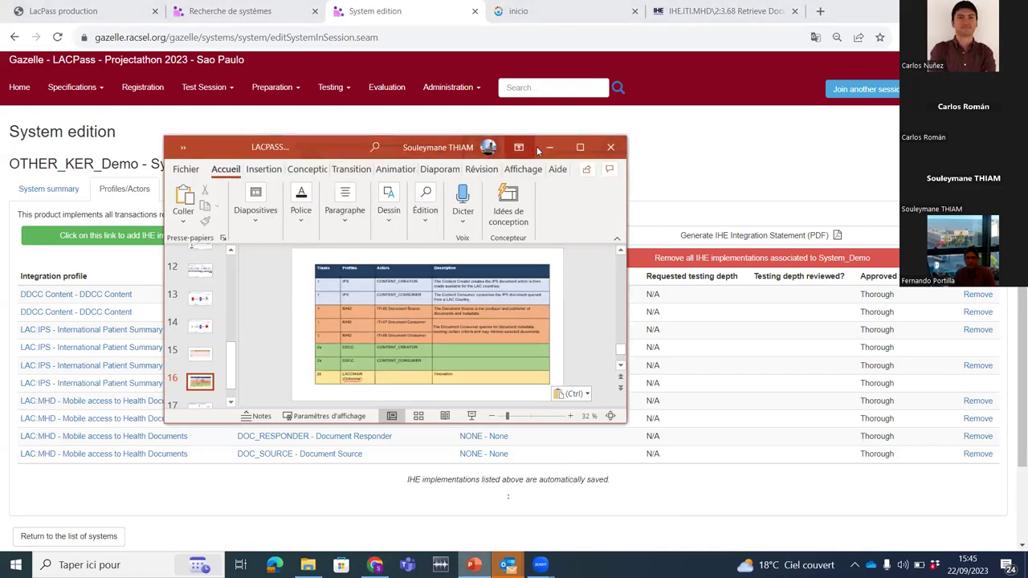